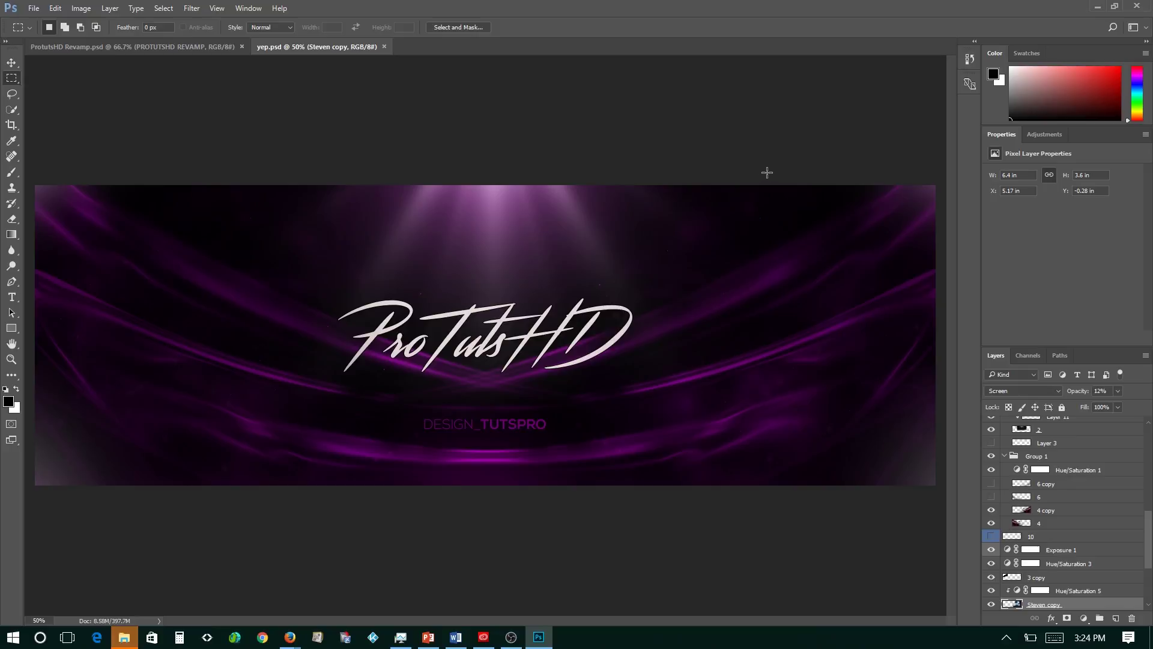
Open File > Export > Save for Web (Legacy) and pan the header preview.
click(33, 9)
mouse_move(215, 222)
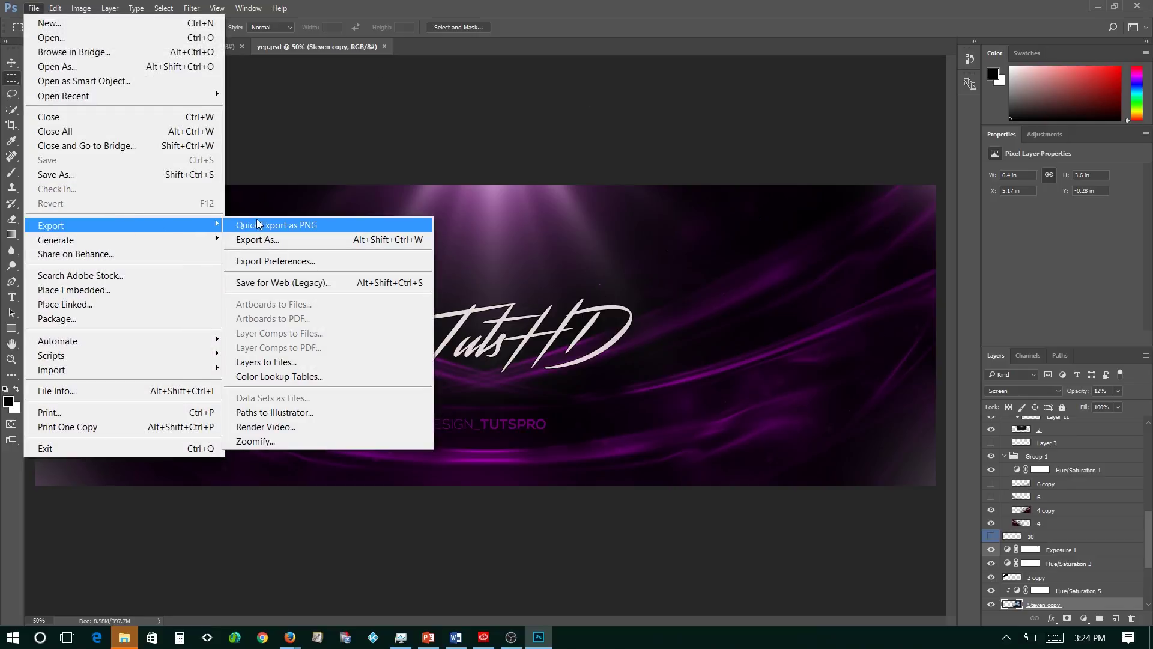
click(303, 282)
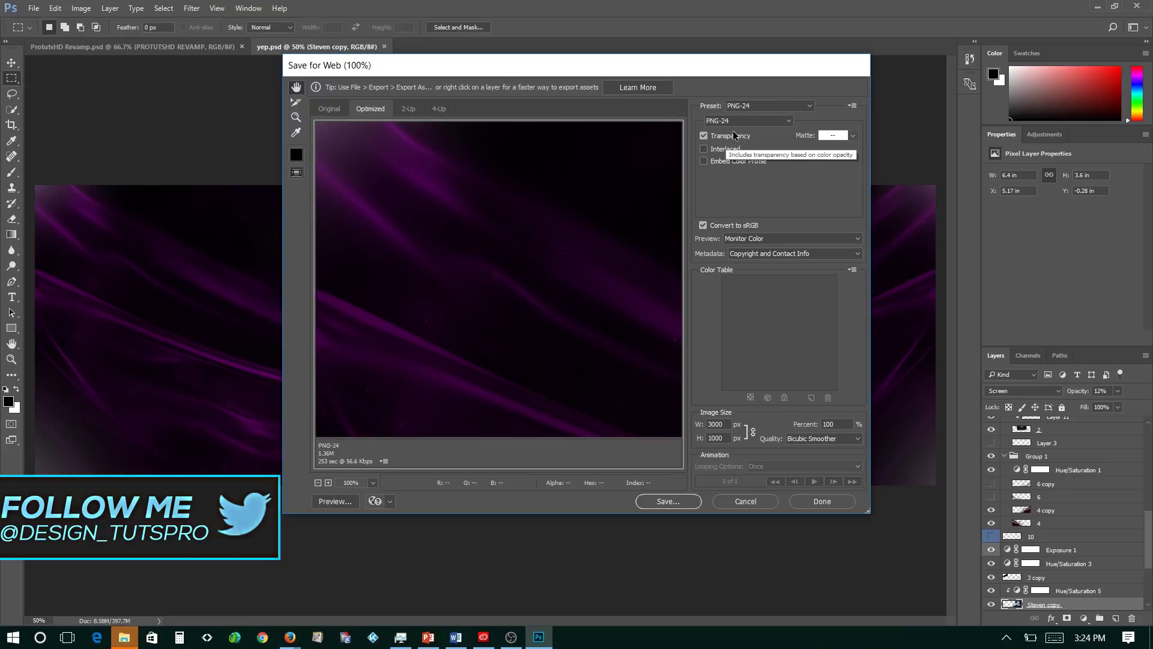
drag(558, 283, 420, 276)
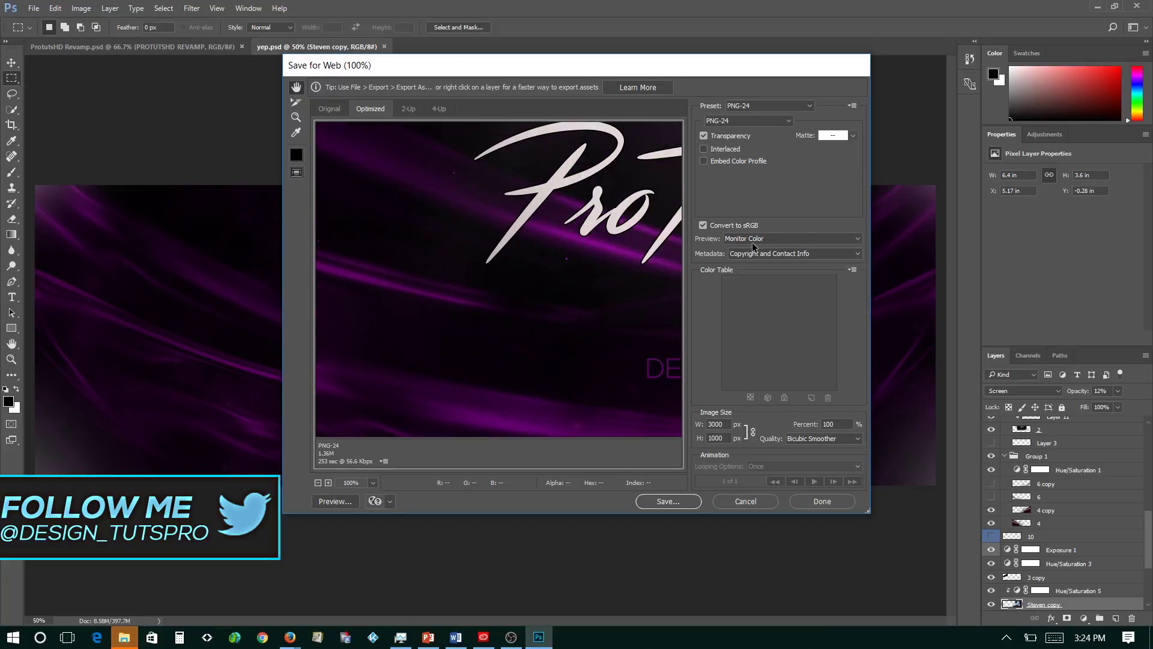
Preview in Internet Standard RGB (No Color Management) and pan across the ProTutsHD lettering.
click(752, 241)
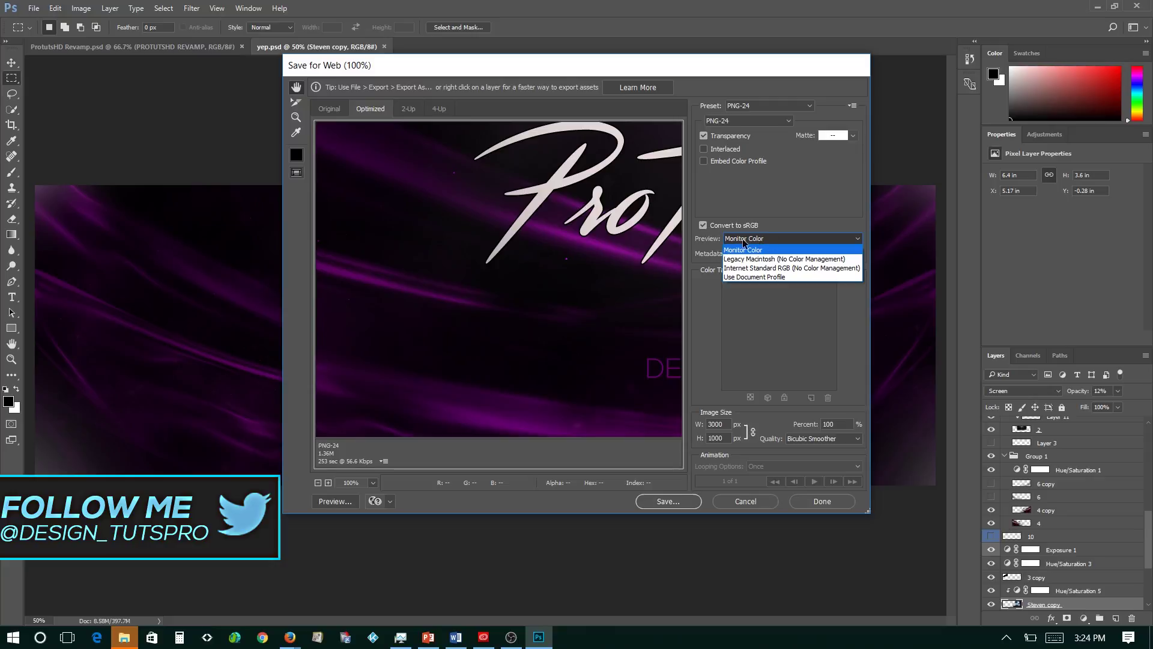
click(770, 268)
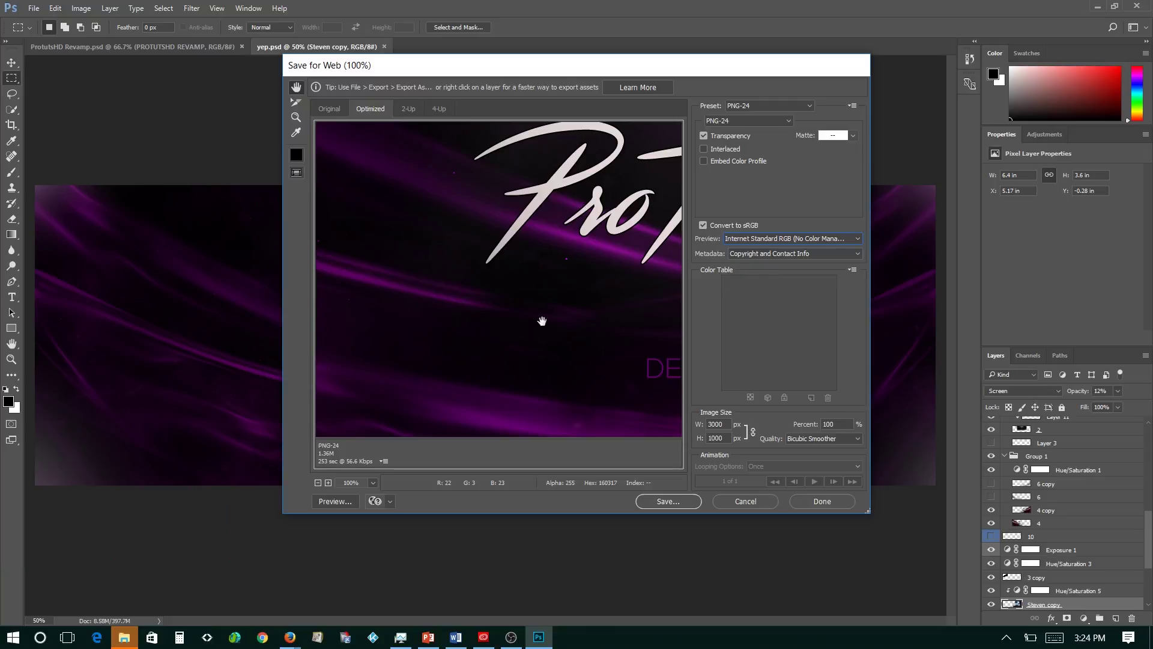
drag(510, 369, 388, 284)
drag(661, 300, 448, 303)
drag(587, 312, 380, 285)
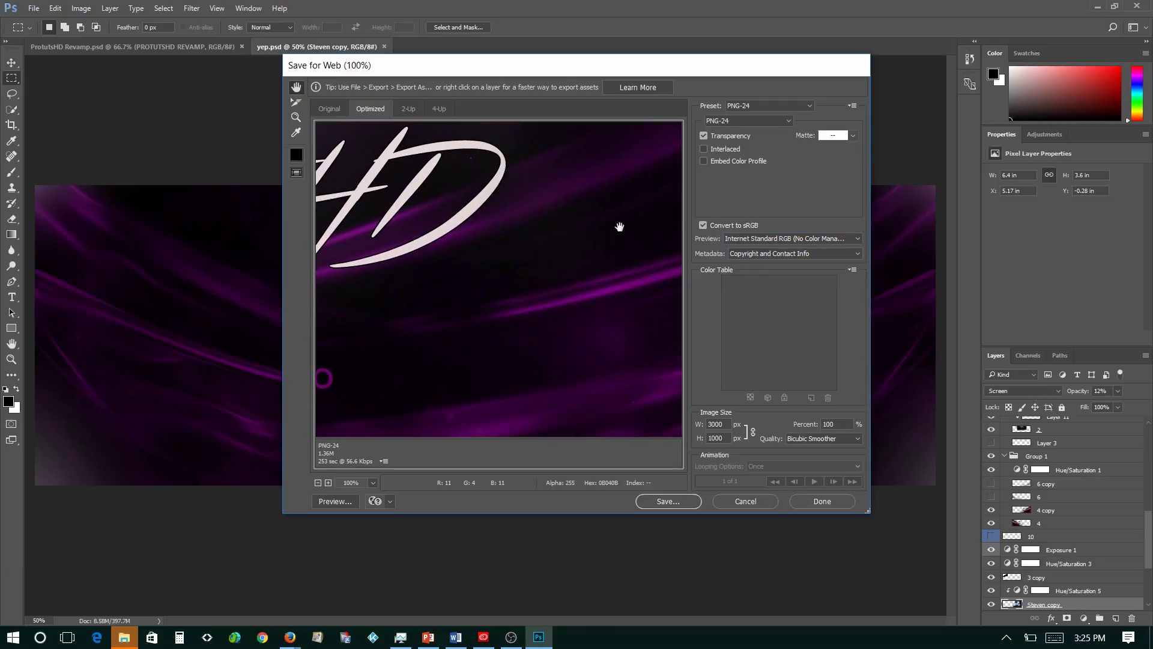
drag(619, 227, 625, 319)
drag(457, 282, 607, 282)
click(744, 240)
Keep the Internet Standard RGB preview and switch resample Quality from Bicubic Smoother to Bicubic Sharper.
click(745, 245)
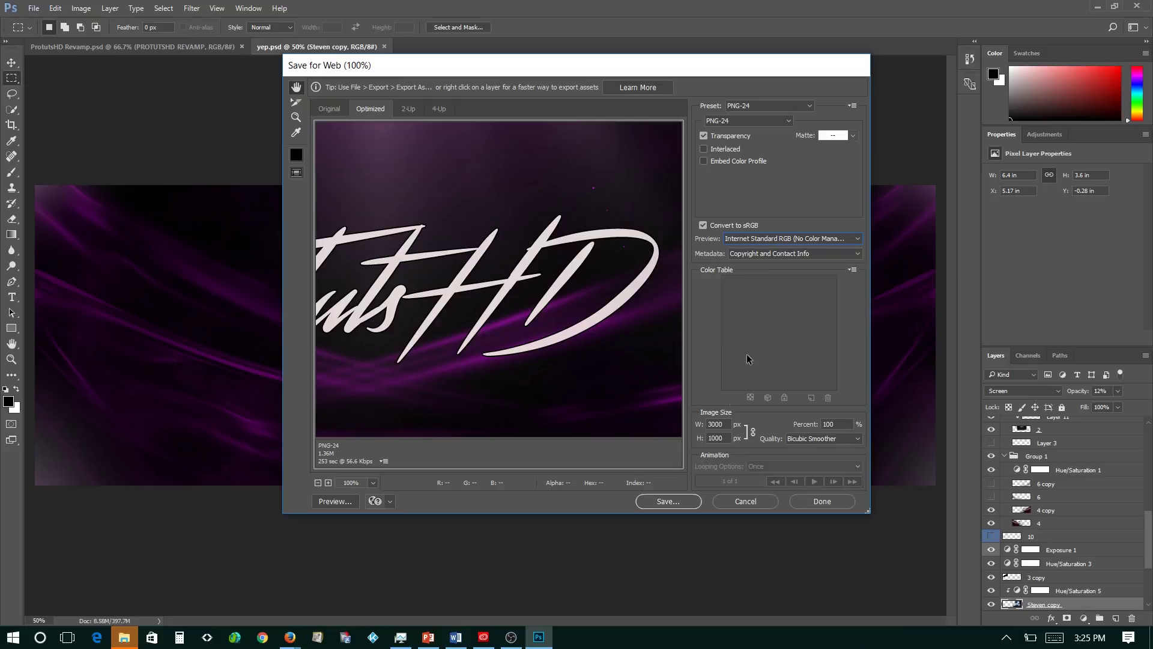
drag(639, 394, 399, 227)
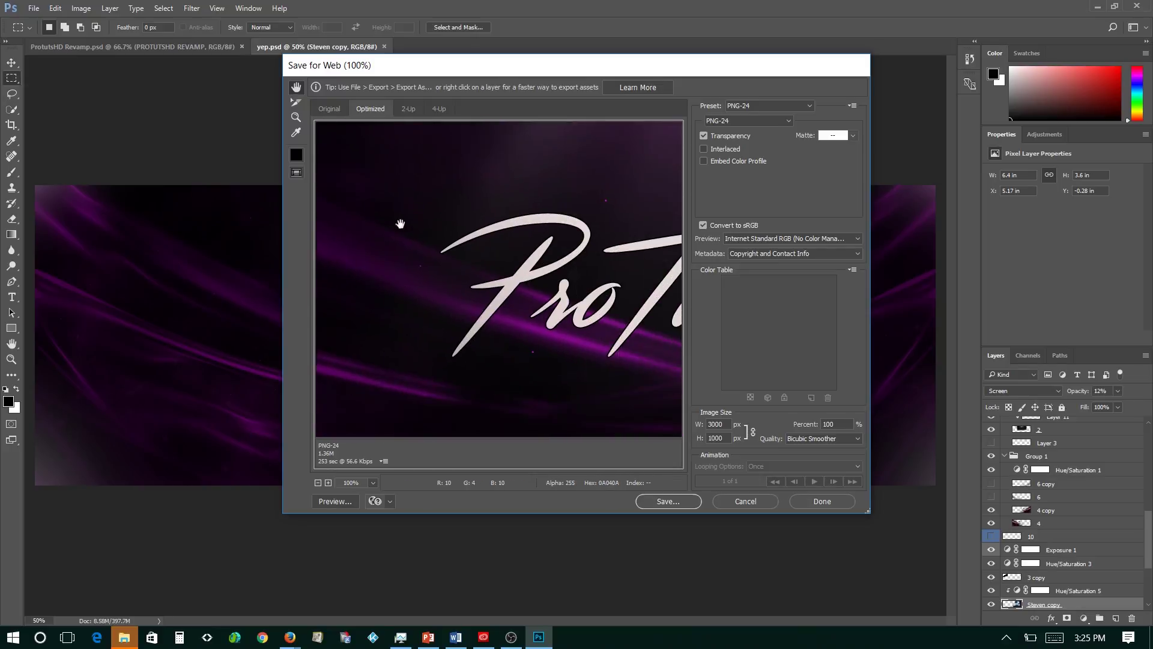
click(817, 440)
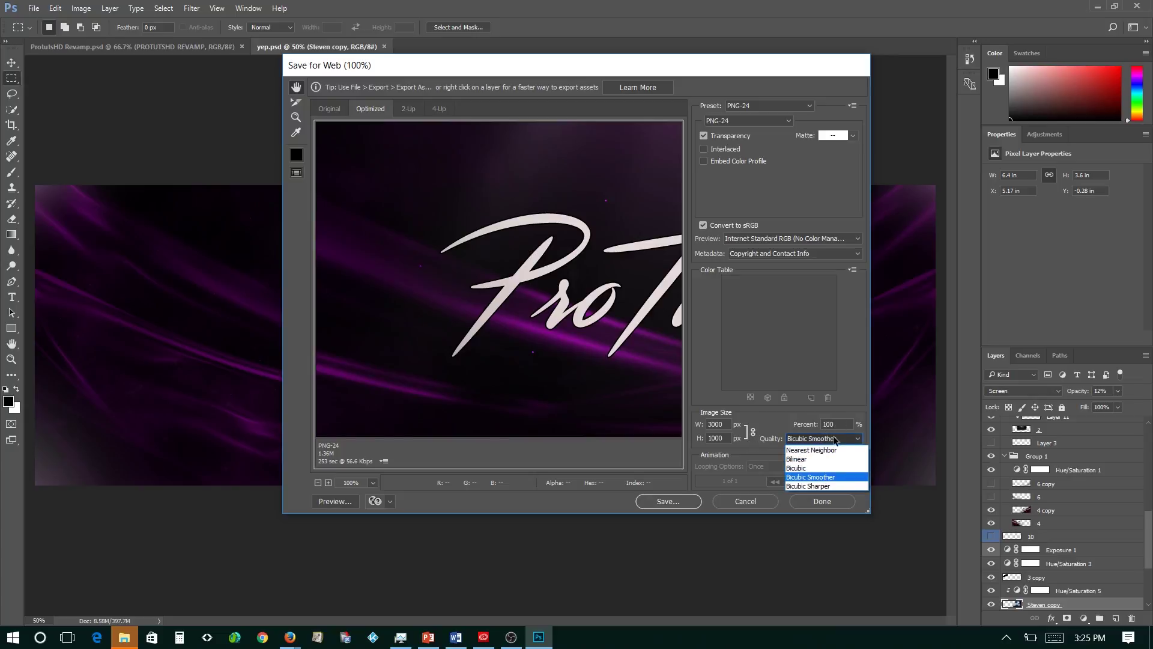
click(832, 486)
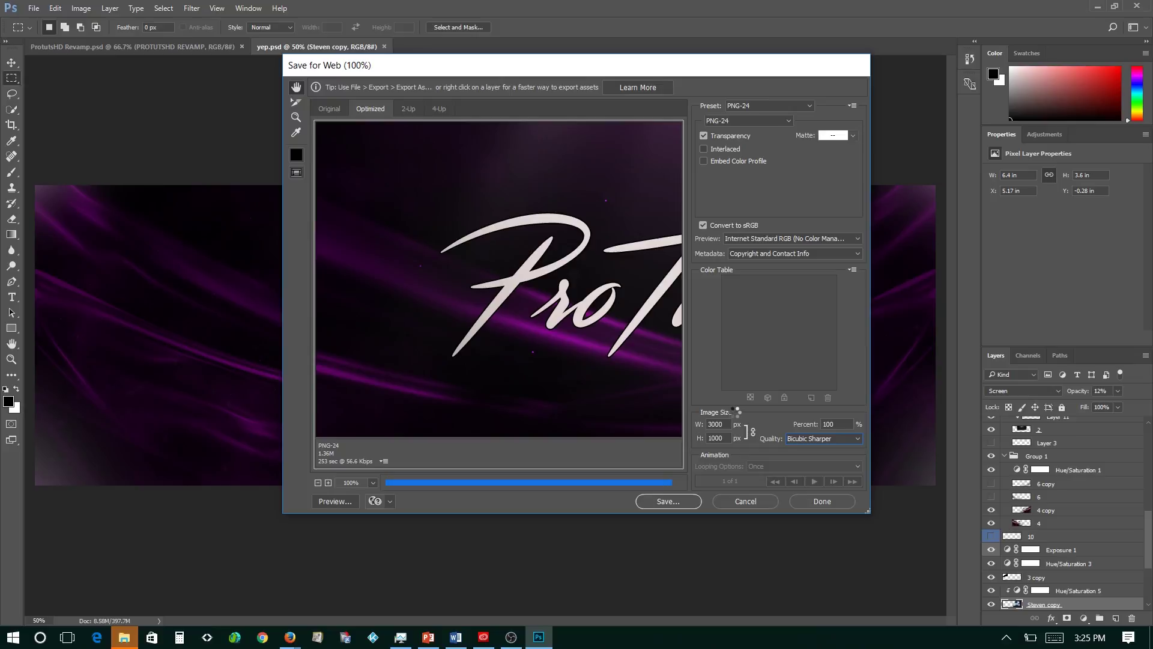
Save the PNG-24 export as yep.png on the Desktop, then close Save for Web with Done.
click(668, 501)
click(328, 191)
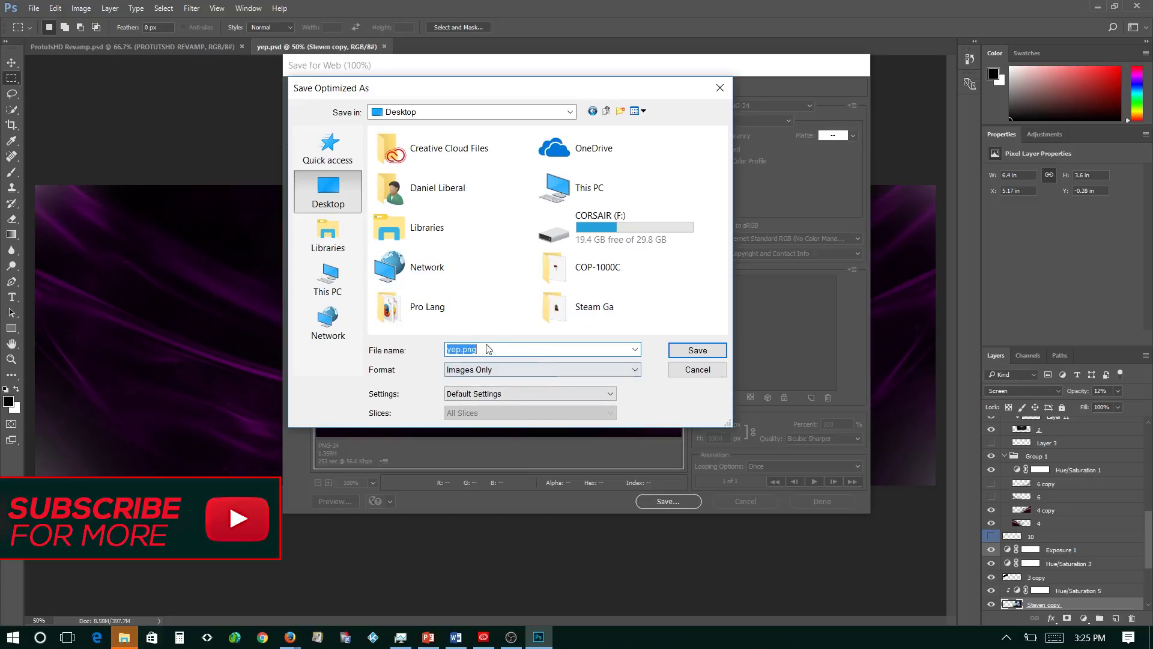
click(464, 350)
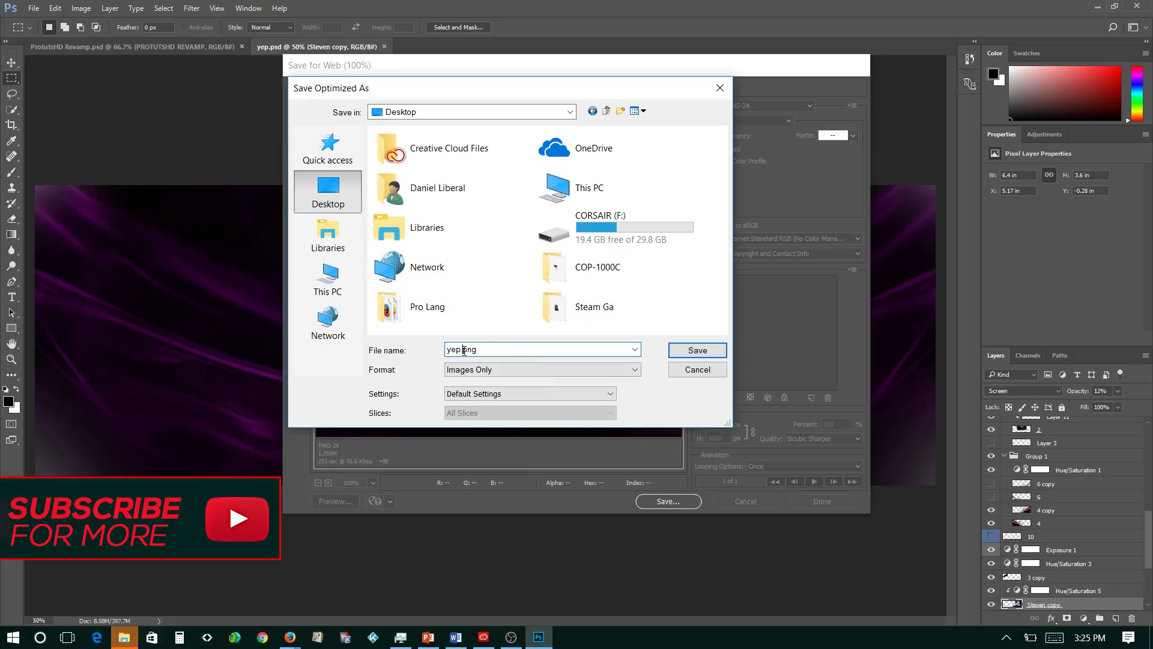
click(698, 351)
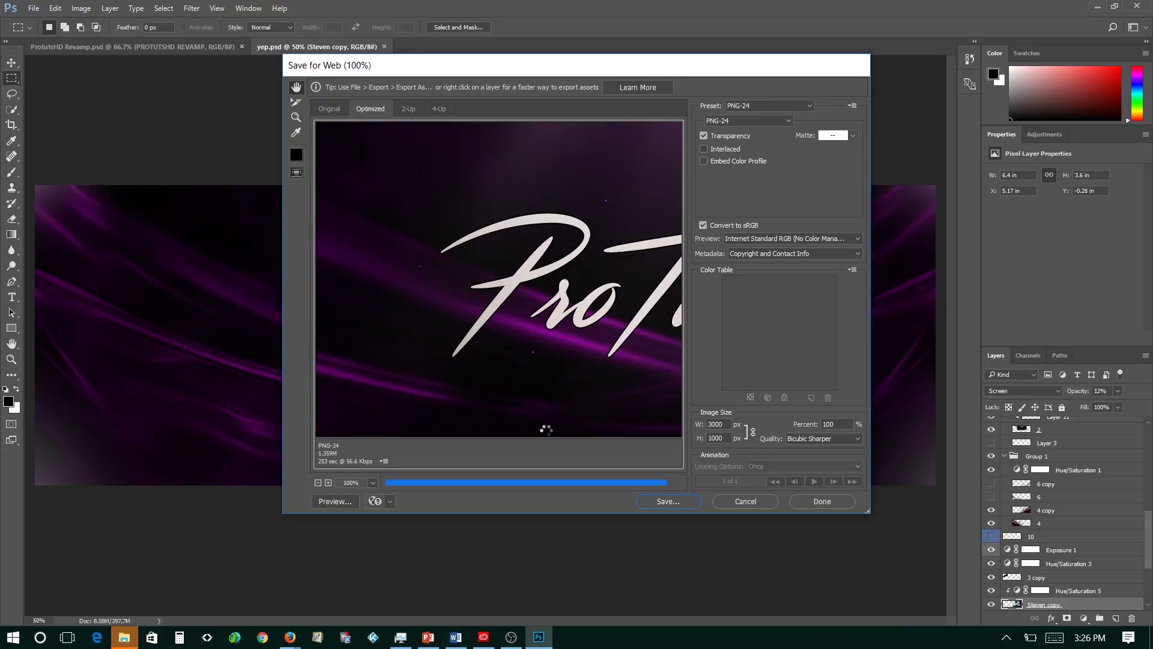
click(717, 499)
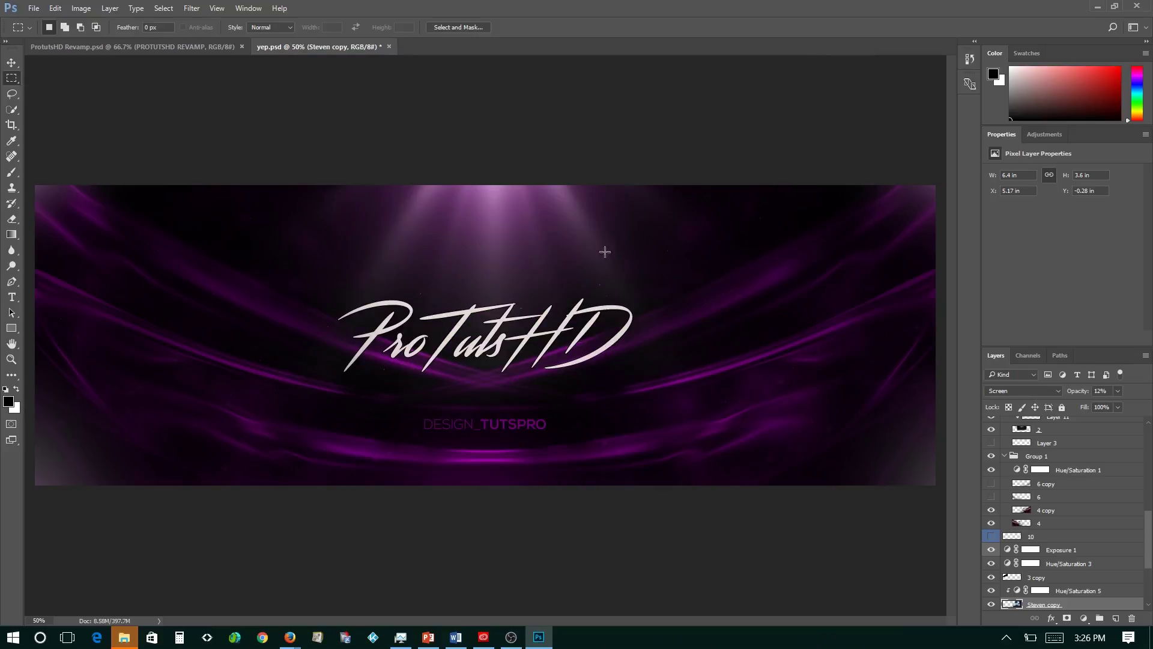
Close ProtutsHD Revamp.psd and yep.psd, saving changes to yep.psd.
click(242, 47)
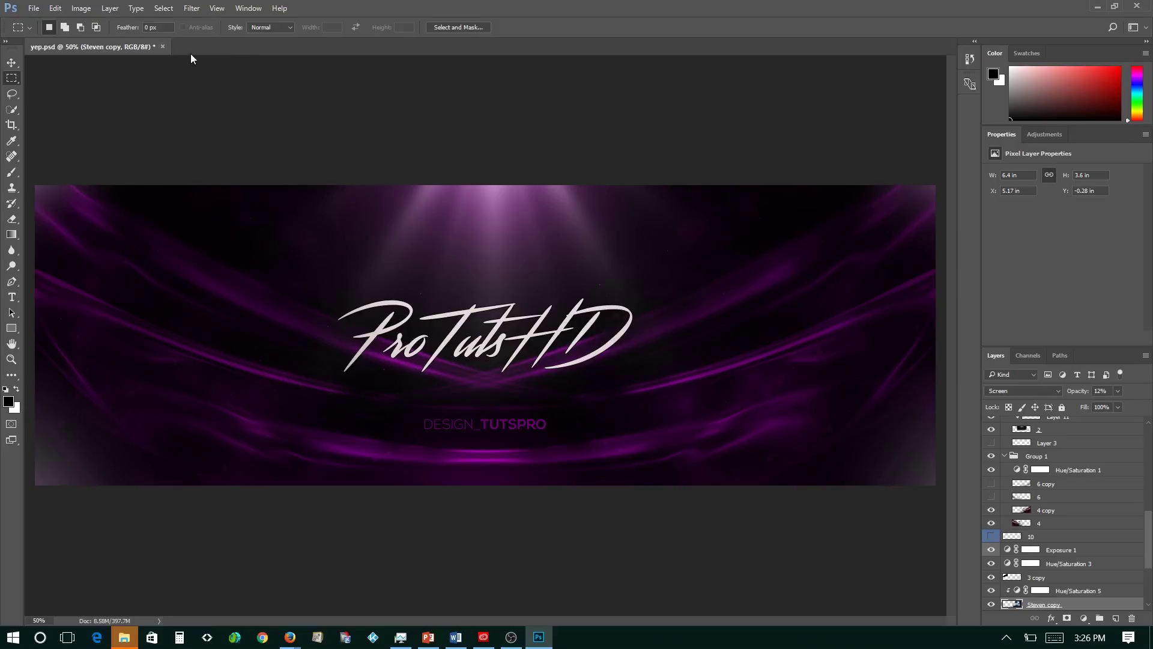
click(163, 46)
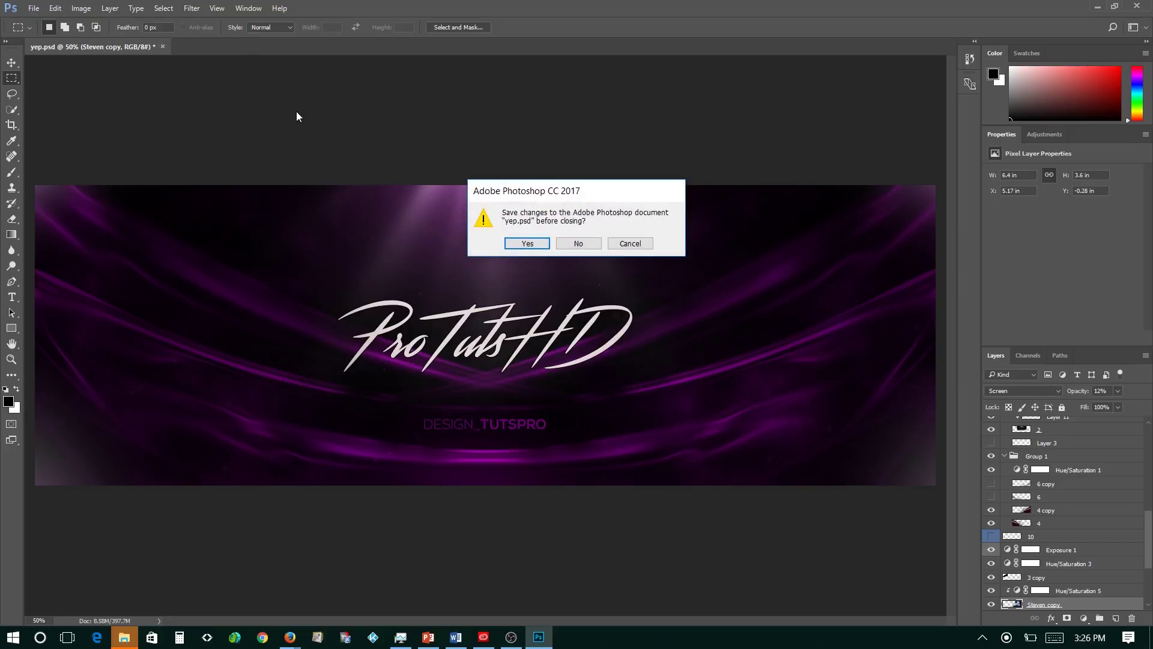
click(527, 244)
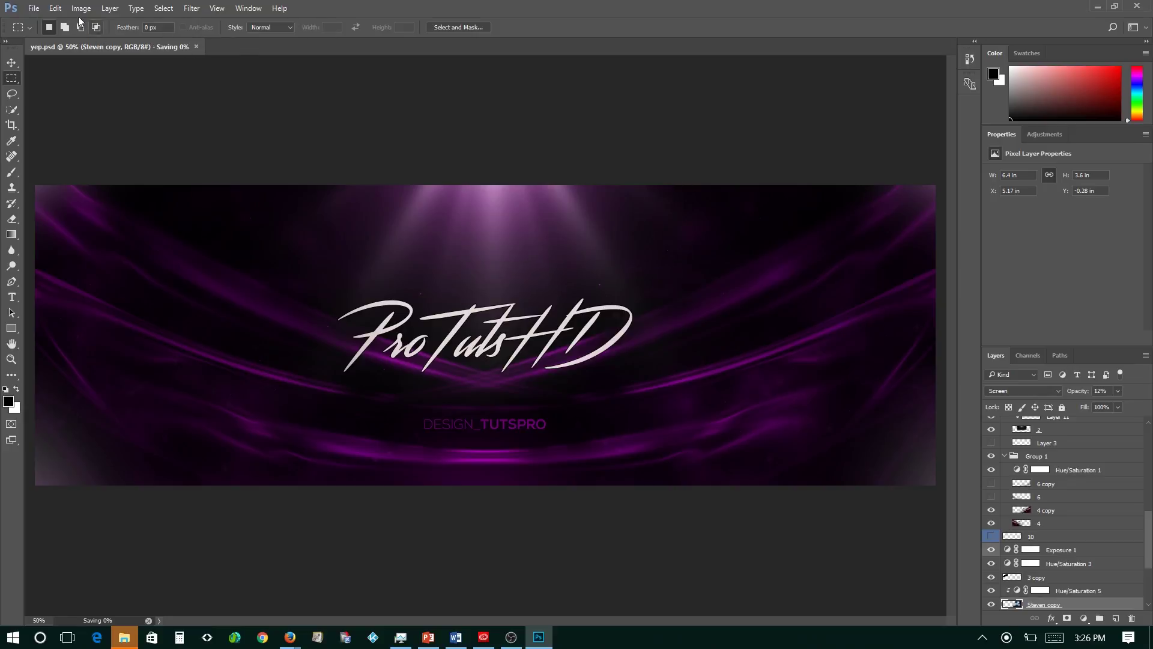
Open yep.png from the Desktop and convert its Background layer to a smart object.
click(36, 9)
click(52, 38)
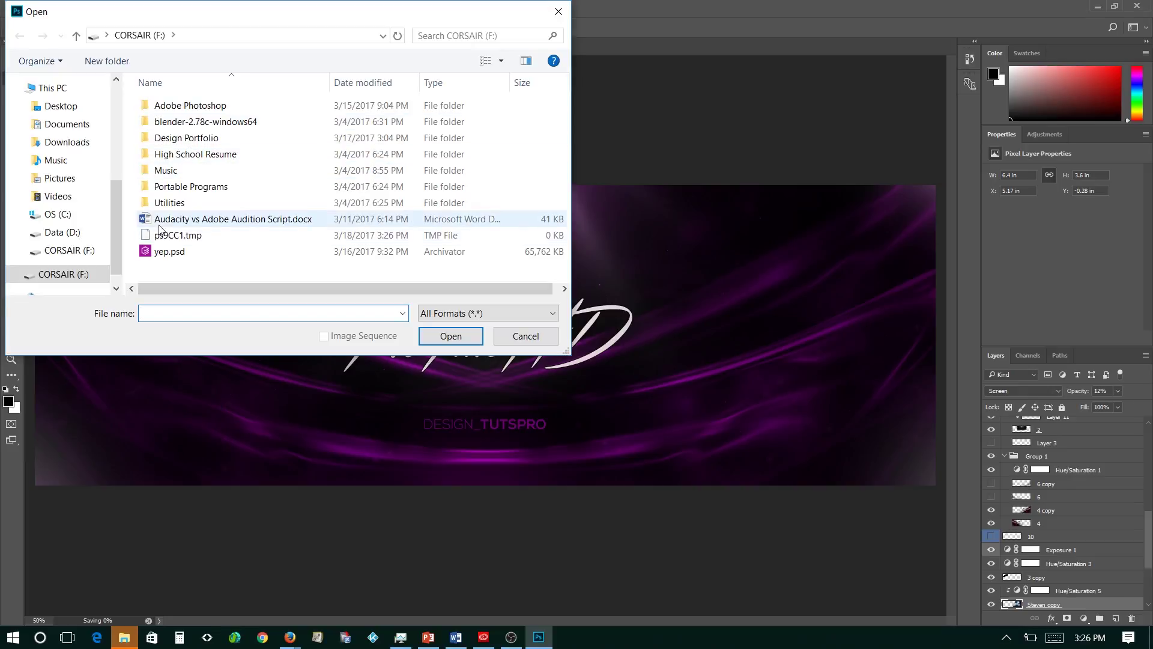
click(60, 106)
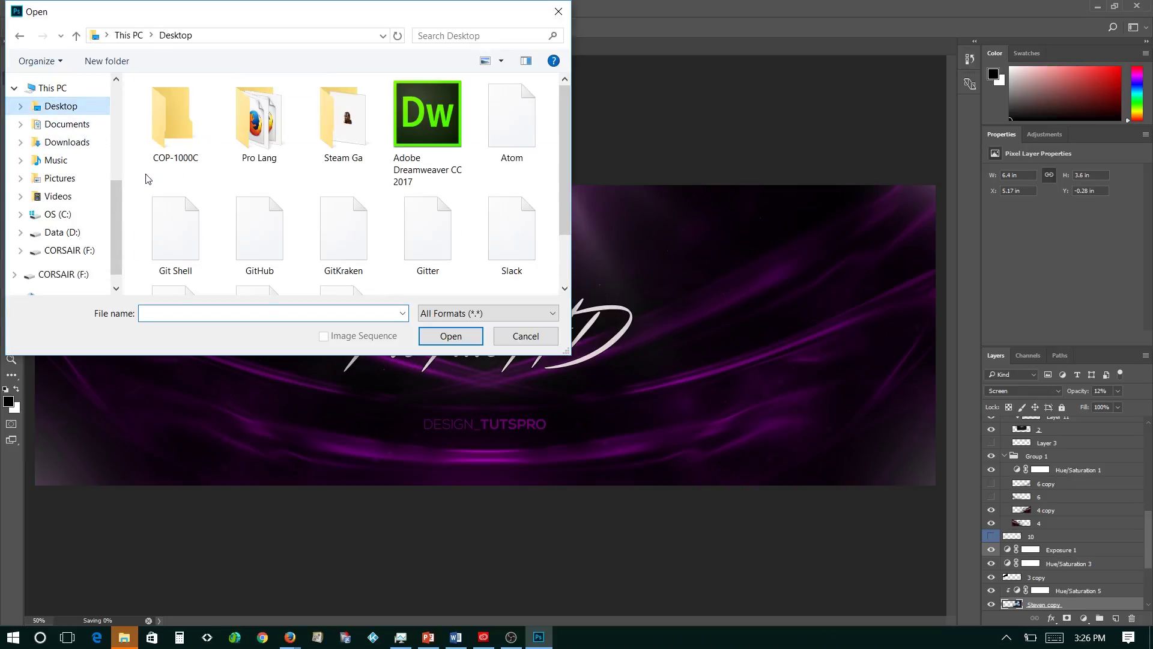
scroll(565, 211, down, 2)
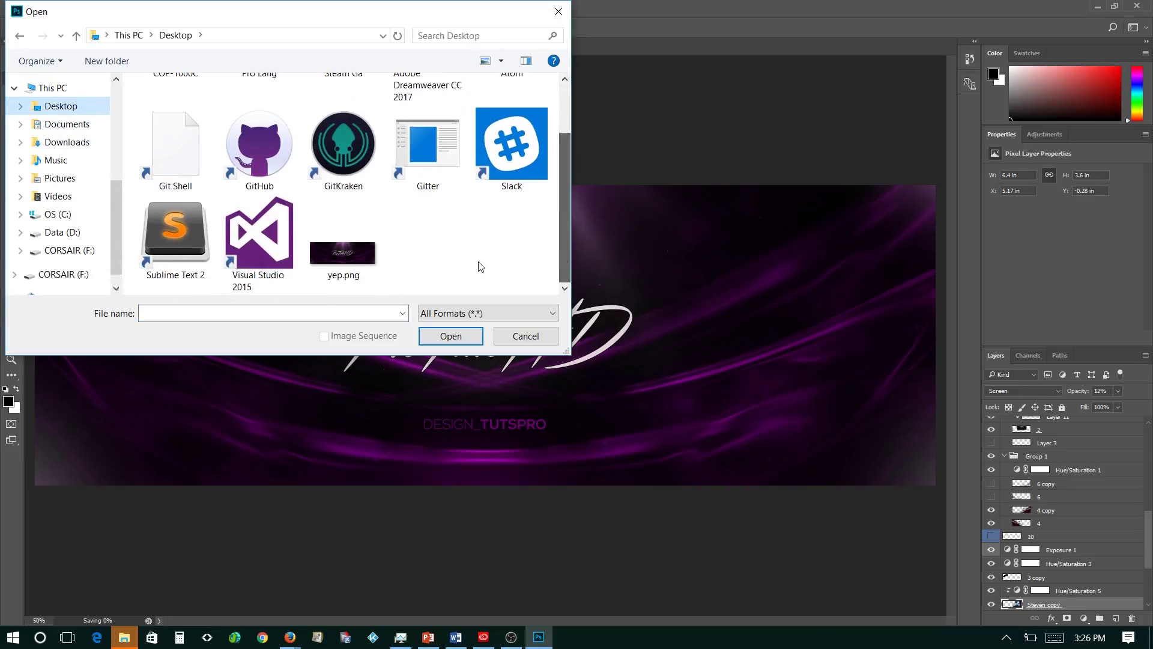
click(345, 265)
click(451, 336)
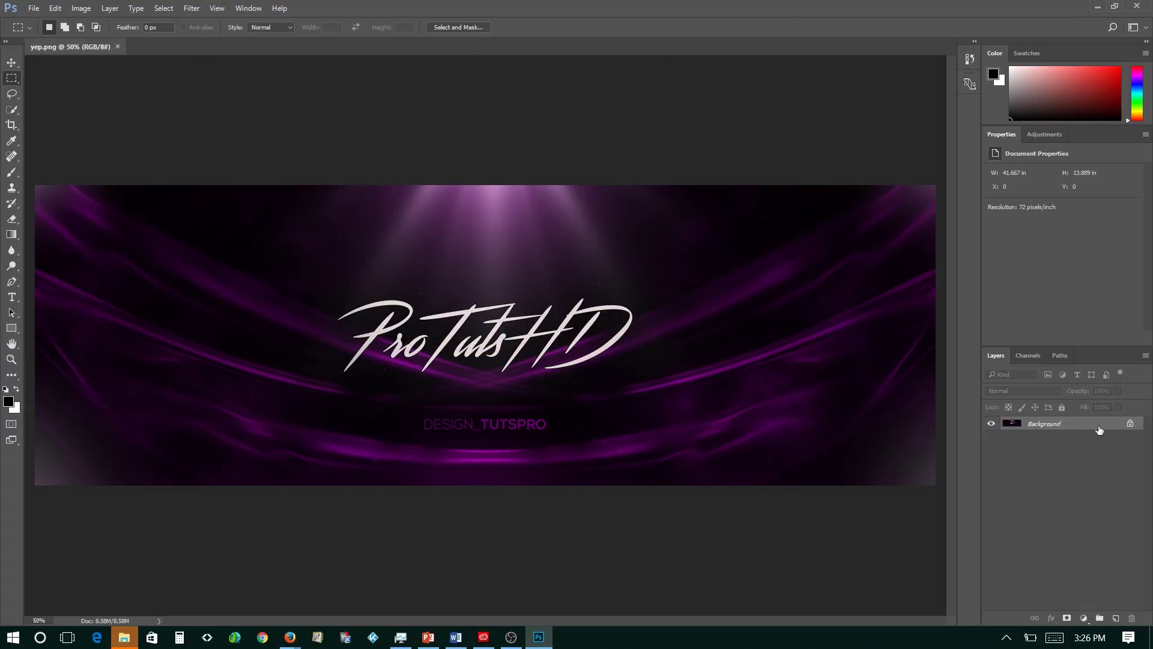
click(1145, 356)
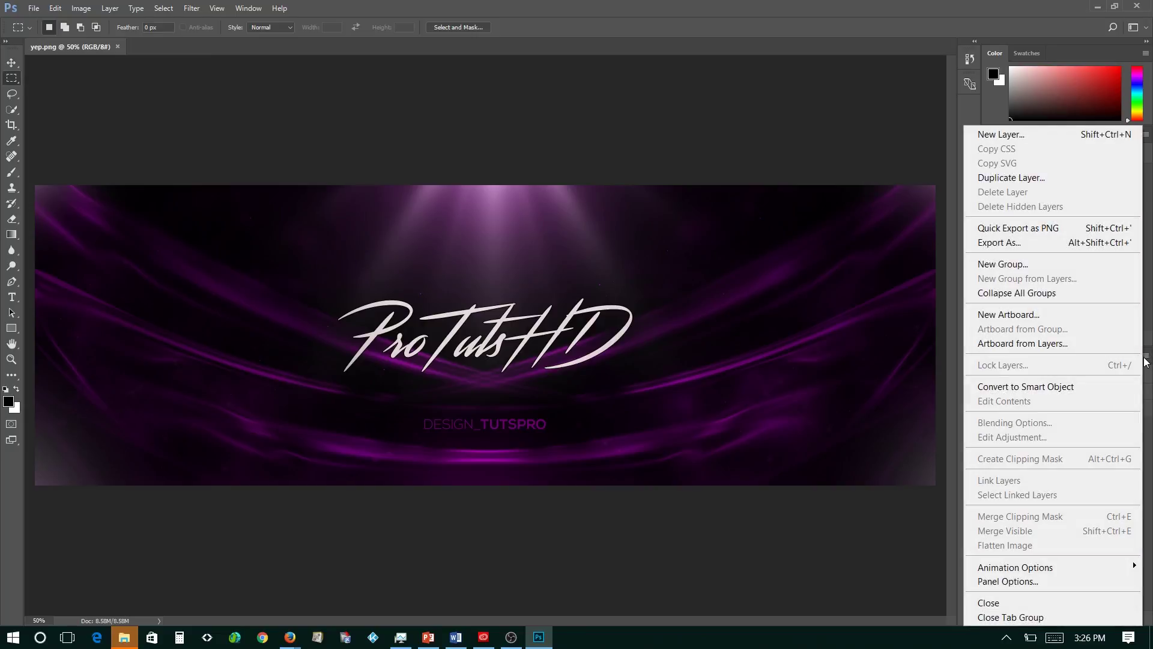
click(1066, 380)
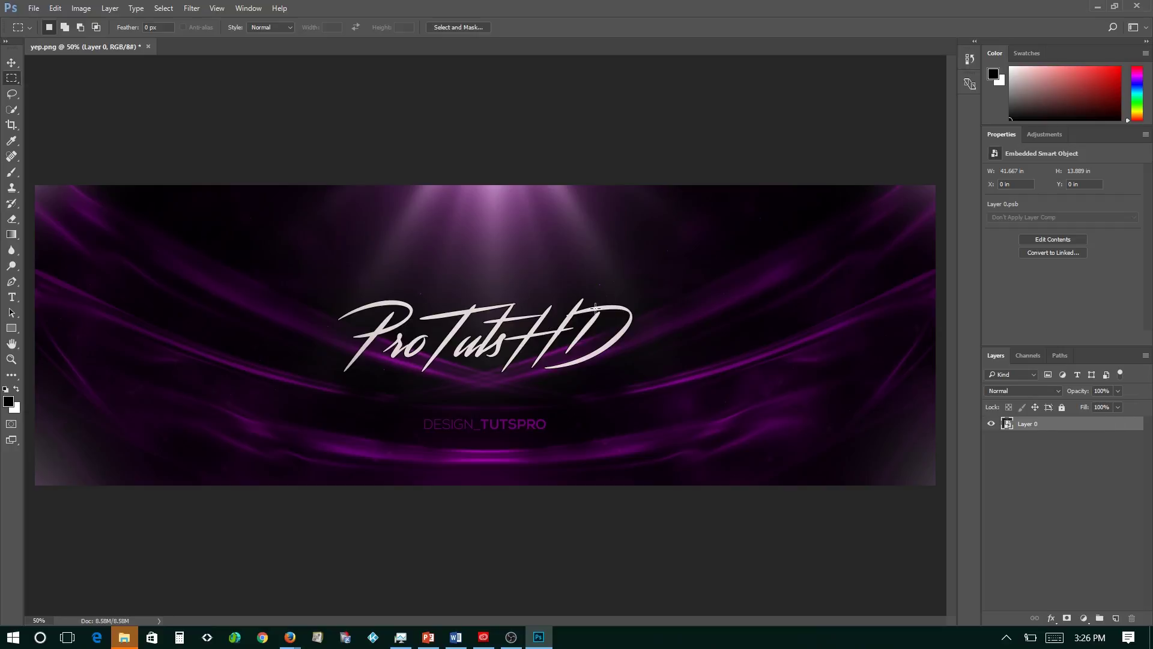
Apply High Pass to Layer 0 and raise the radius from 8.2 up to 52.4 pixels.
click(195, 10)
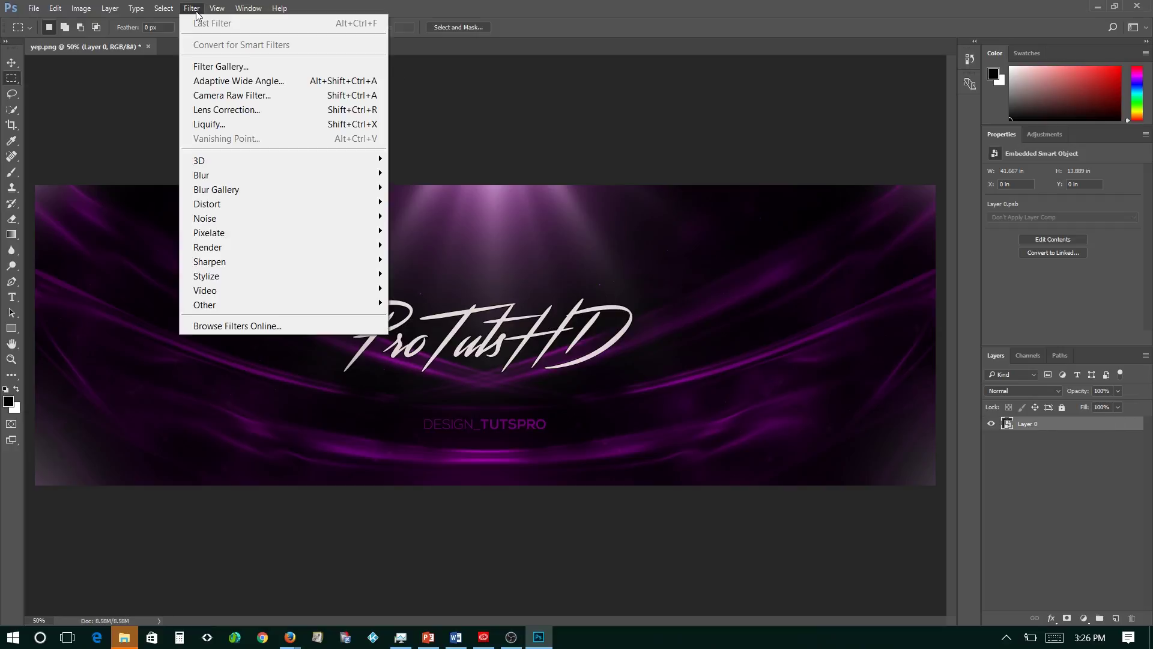
mouse_move(233, 308)
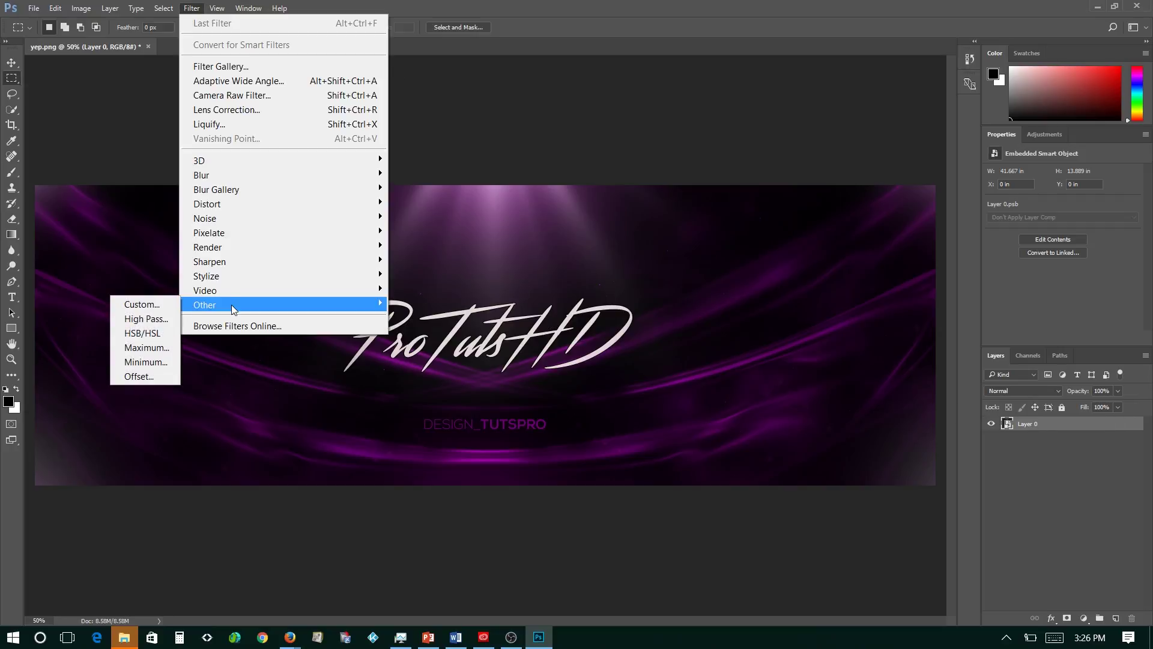
click(146, 318)
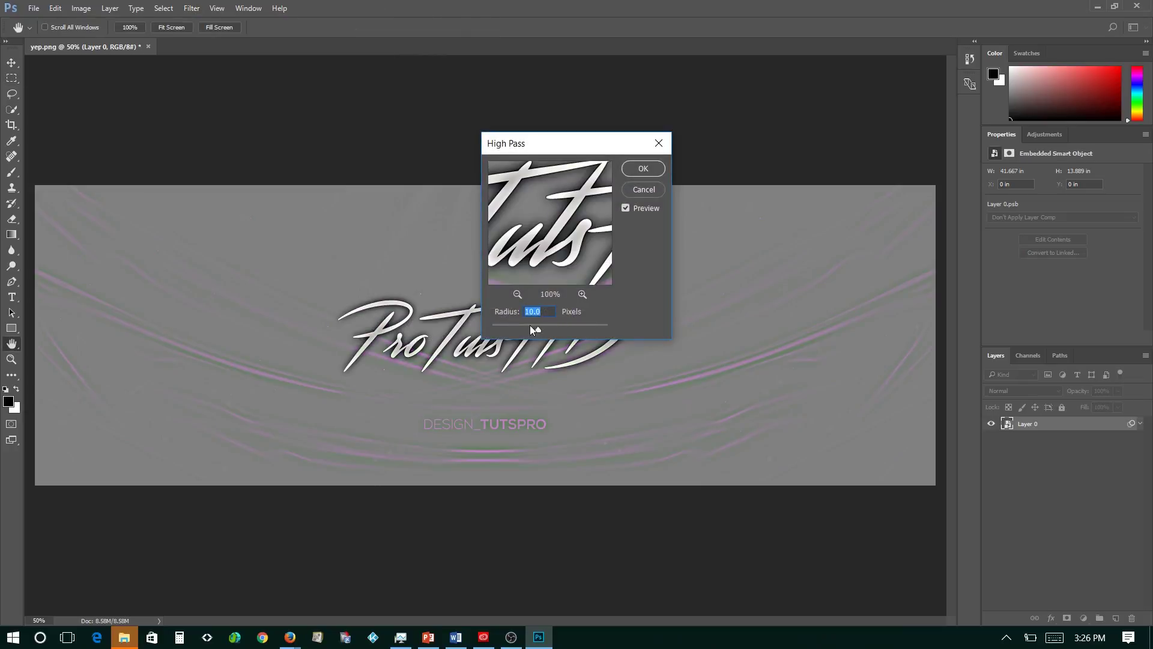
mouse_move(530, 325)
mouse_down()
mouse_move(572, 322)
mouse_move(522, 325)
mouse_move(568, 322)
mouse_move(532, 330)
mouse_up()
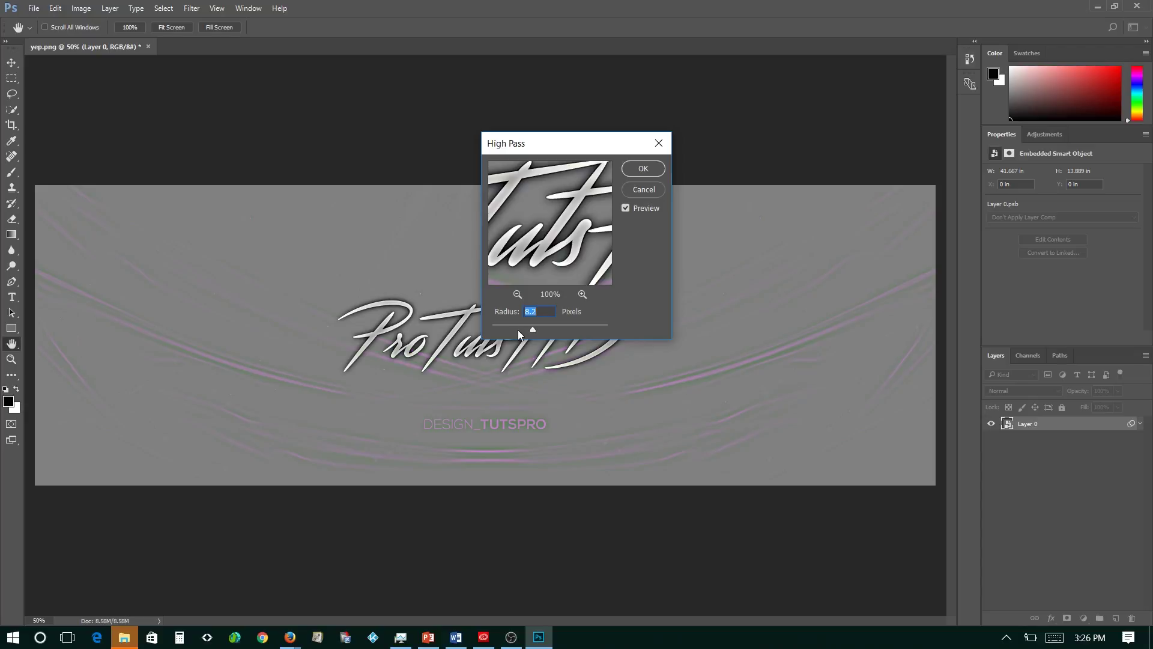
drag(529, 328, 539, 329)
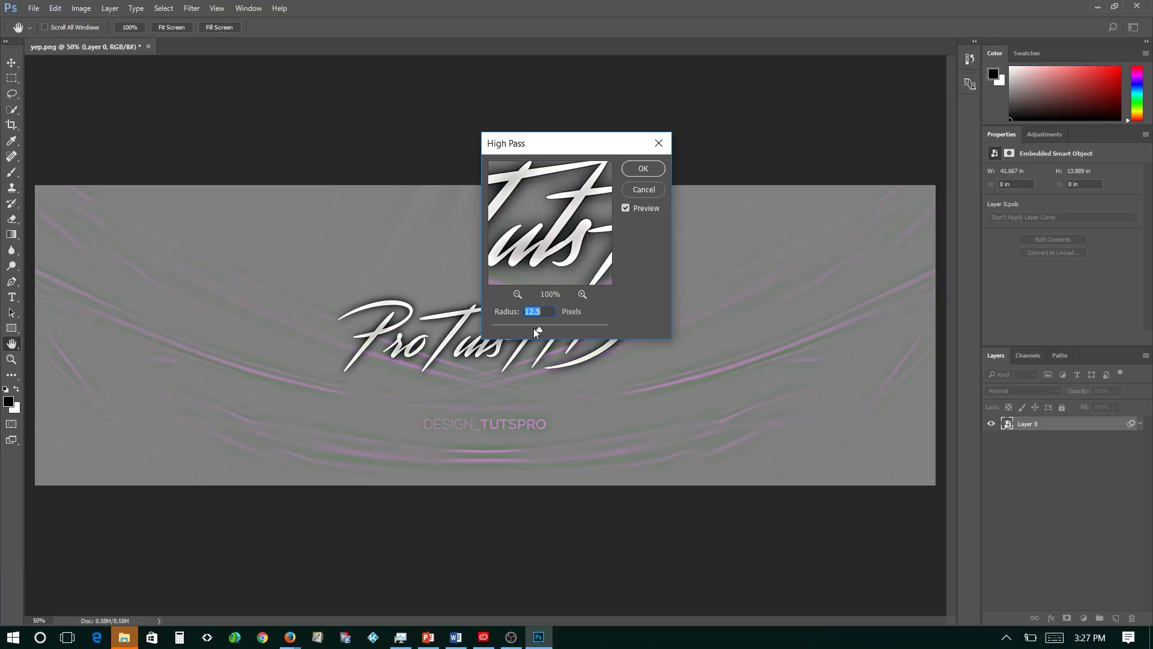
drag(534, 327, 556, 328)
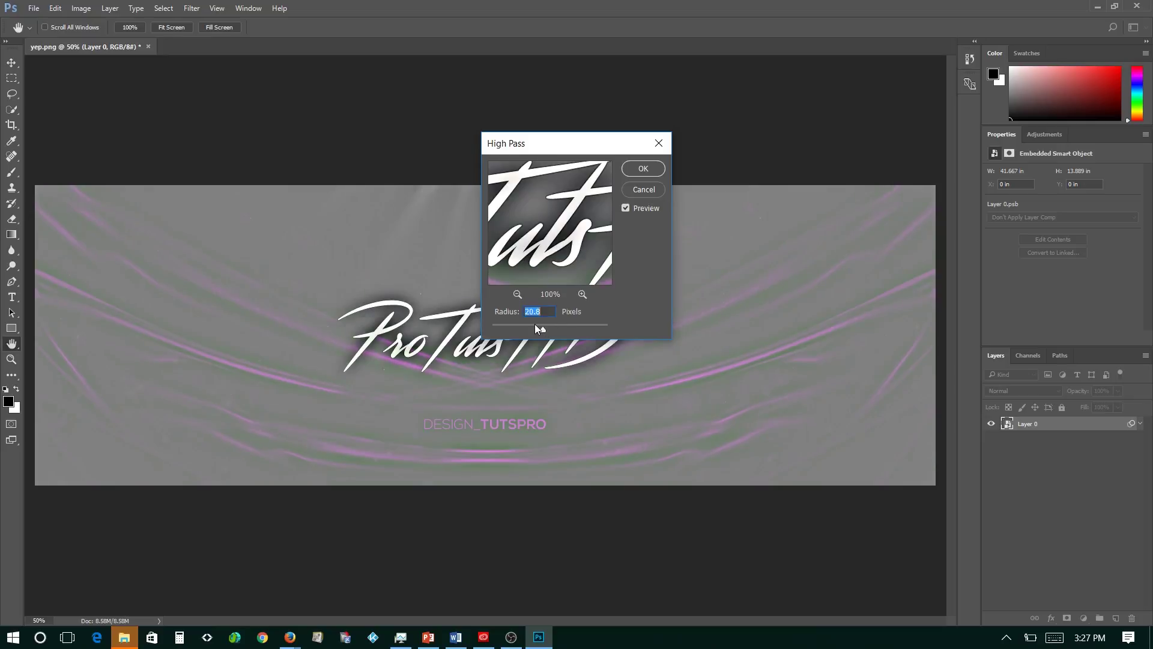
Bring the High Pass radius back down to roughly 14–16 pixels and apply the filter.
click(529, 328)
click(524, 323)
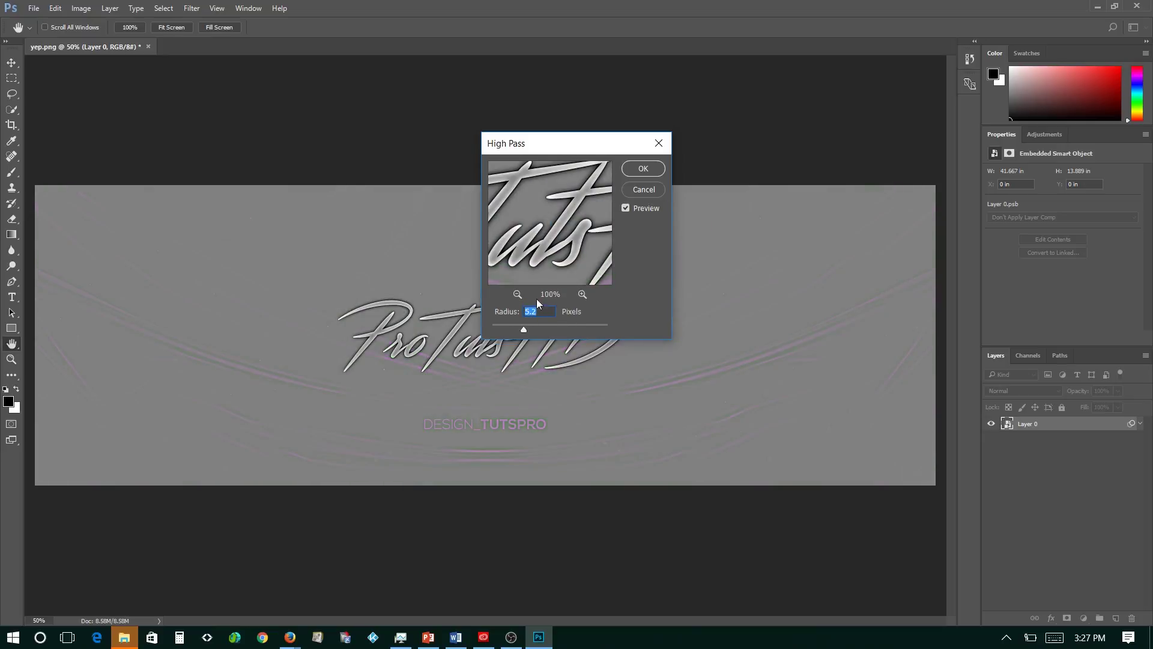
drag(569, 244, 517, 213)
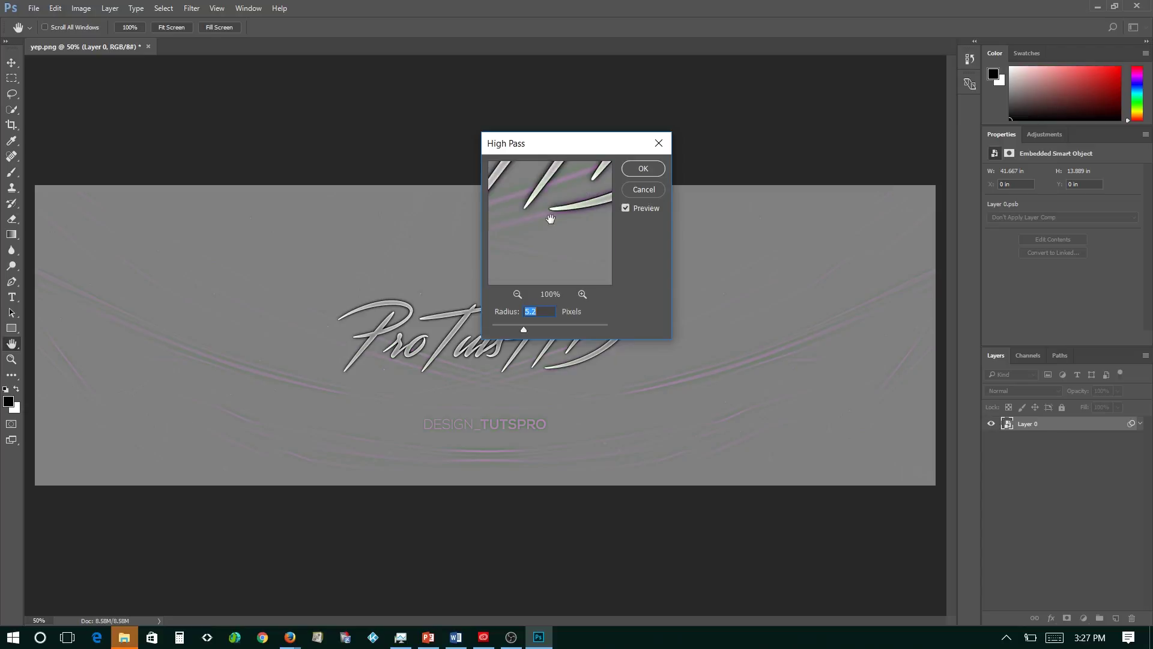
click(533, 325)
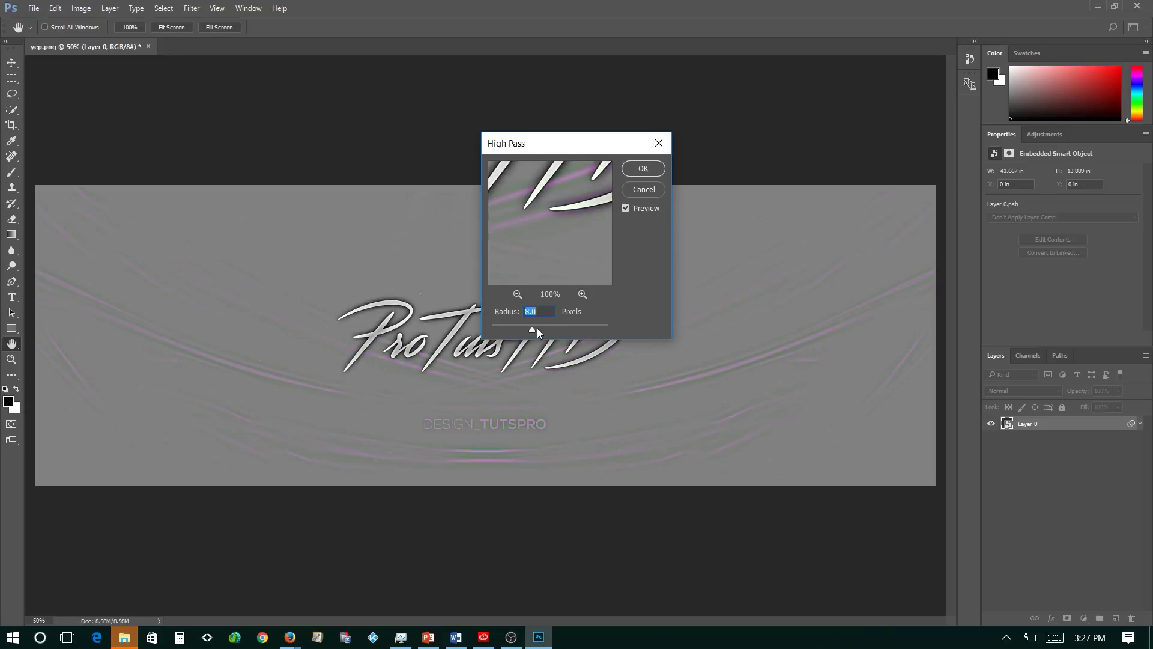
mouse_move(532, 330)
mouse_down()
mouse_move(556, 323)
mouse_move(536, 329)
mouse_up()
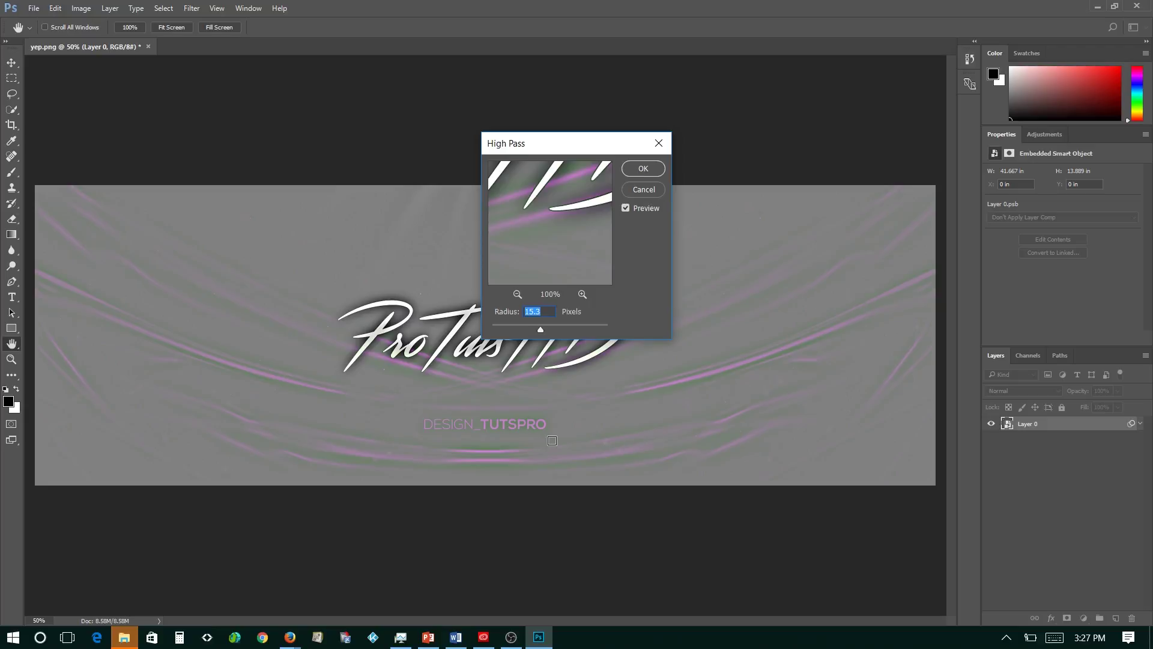
mouse_move(541, 329)
mouse_down()
mouse_move(528, 325)
mouse_move(539, 325)
mouse_up()
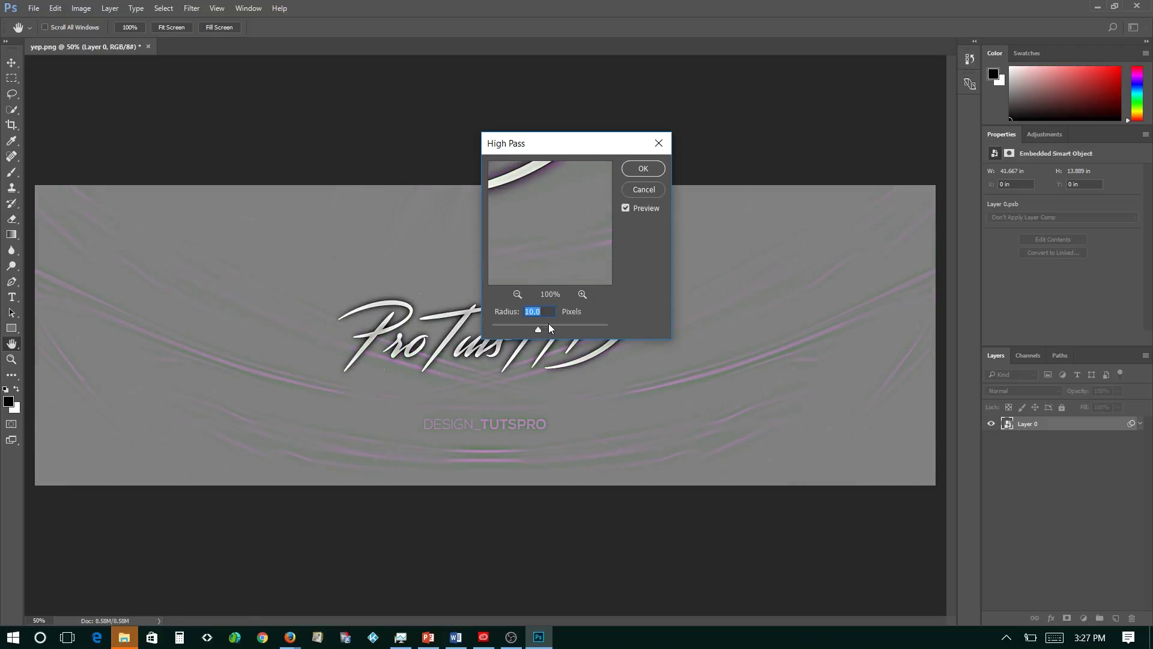
click(643, 170)
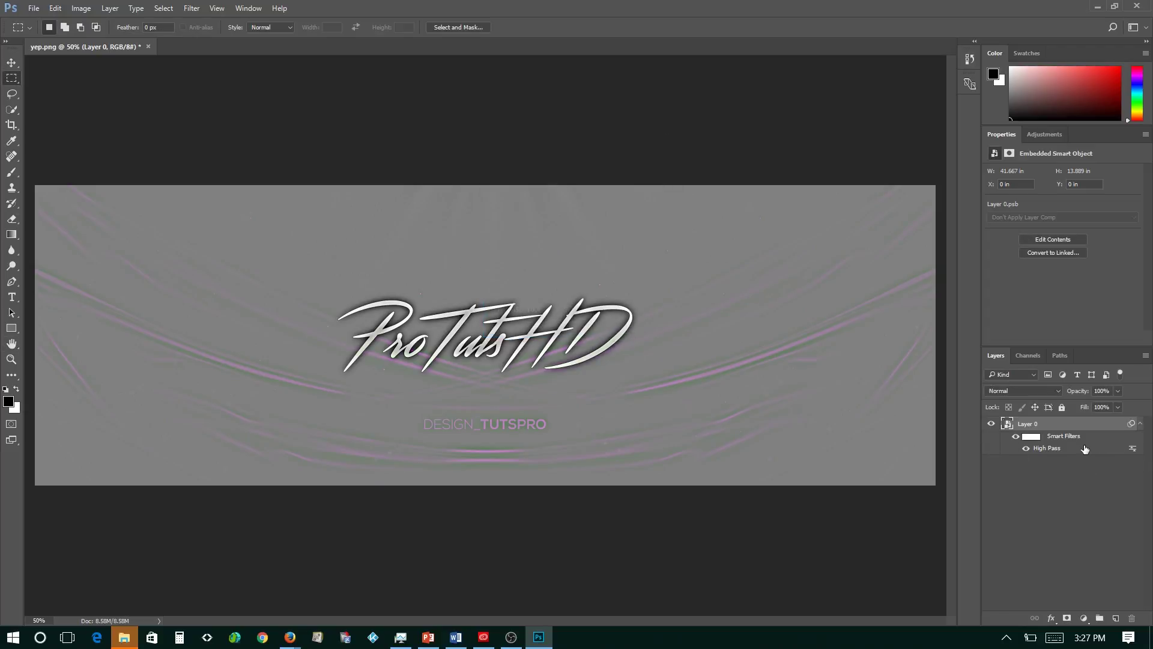
Set the High Pass smart filter's blending mode to Overlay.
double_click(1133, 450)
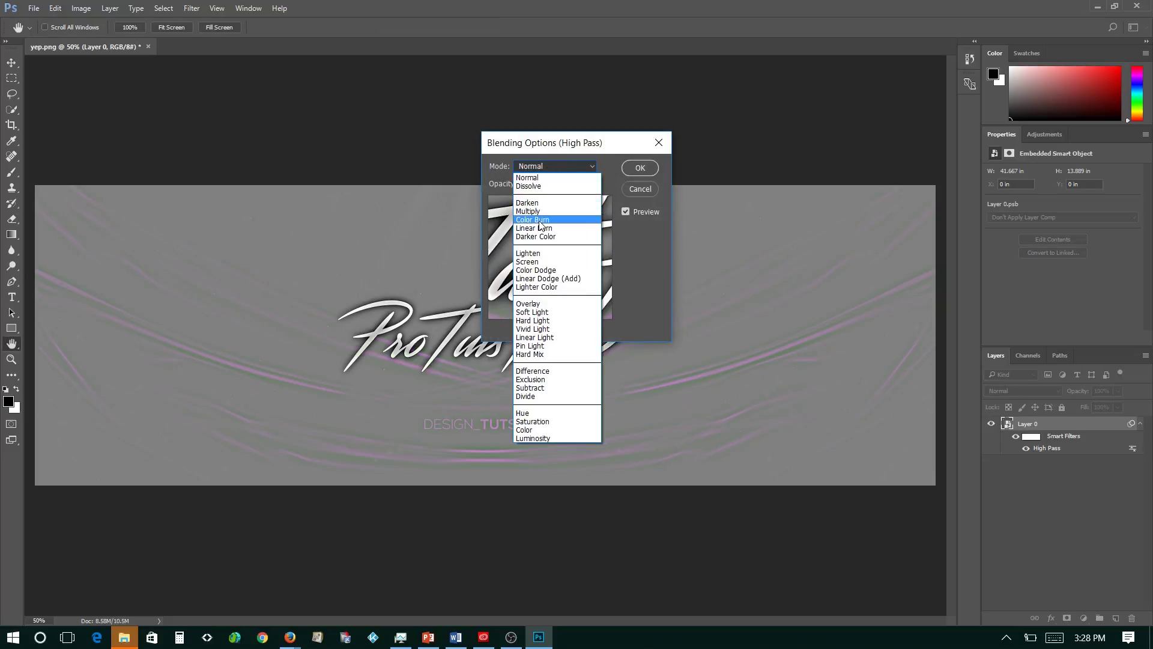
click(533, 304)
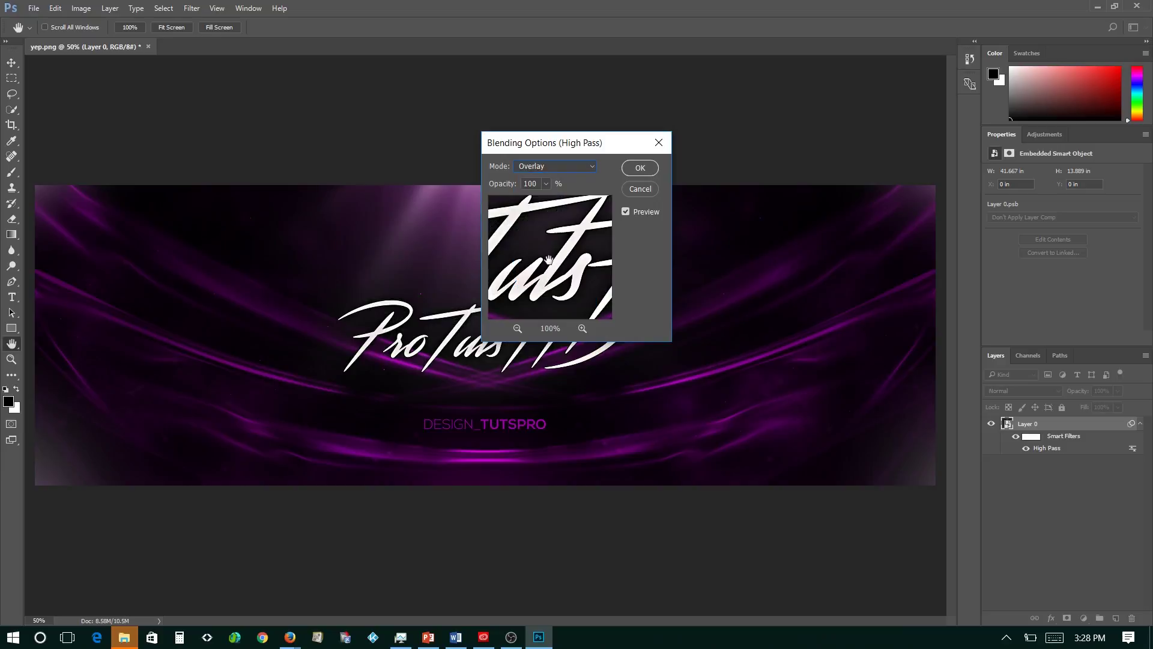
click(646, 169)
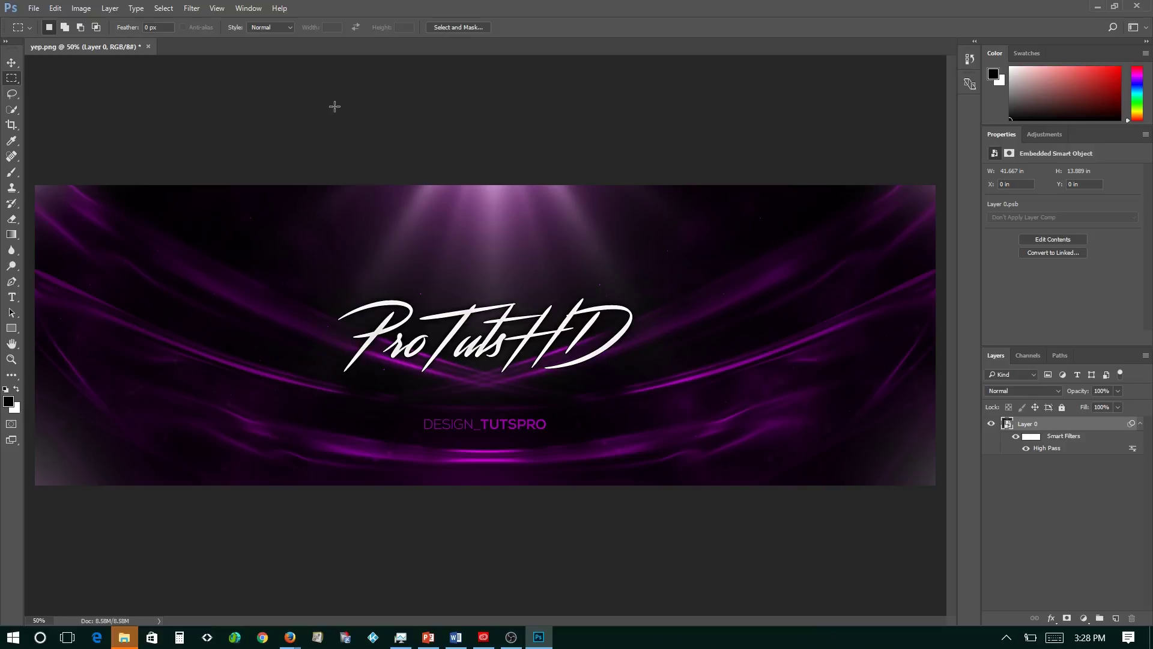
click(192, 8)
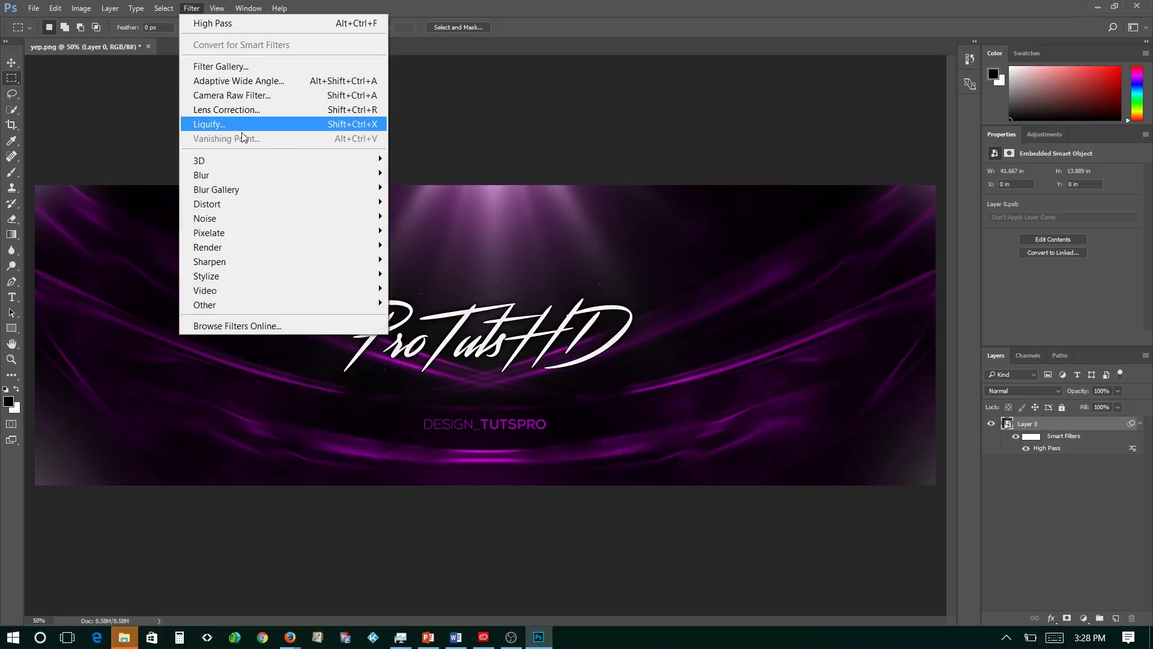
Add an Unsharp Mask smart filter and zoom its preview out to 50%.
mouse_move(255, 220)
mouse_move(244, 260)
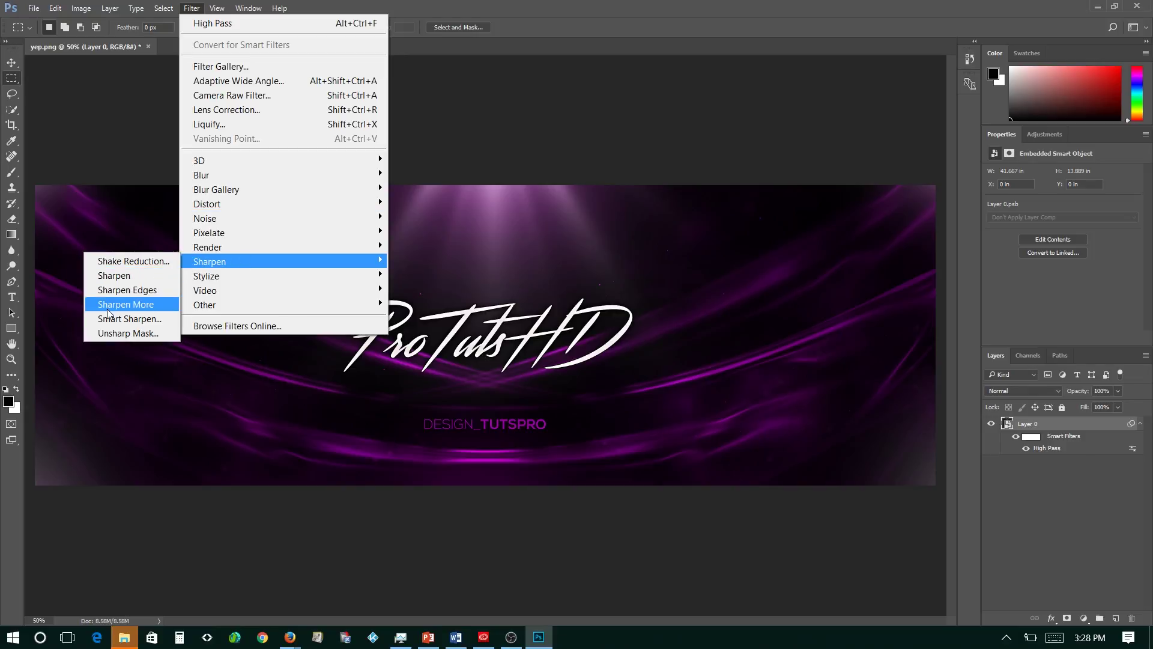
click(101, 334)
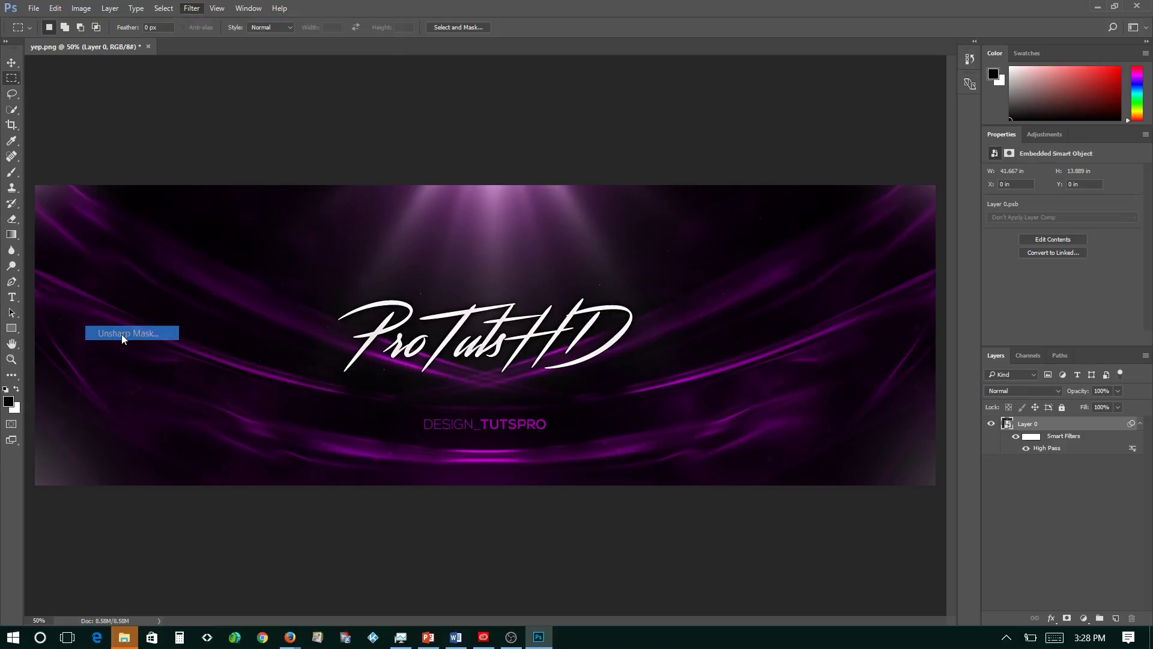
drag(507, 200, 466, 220)
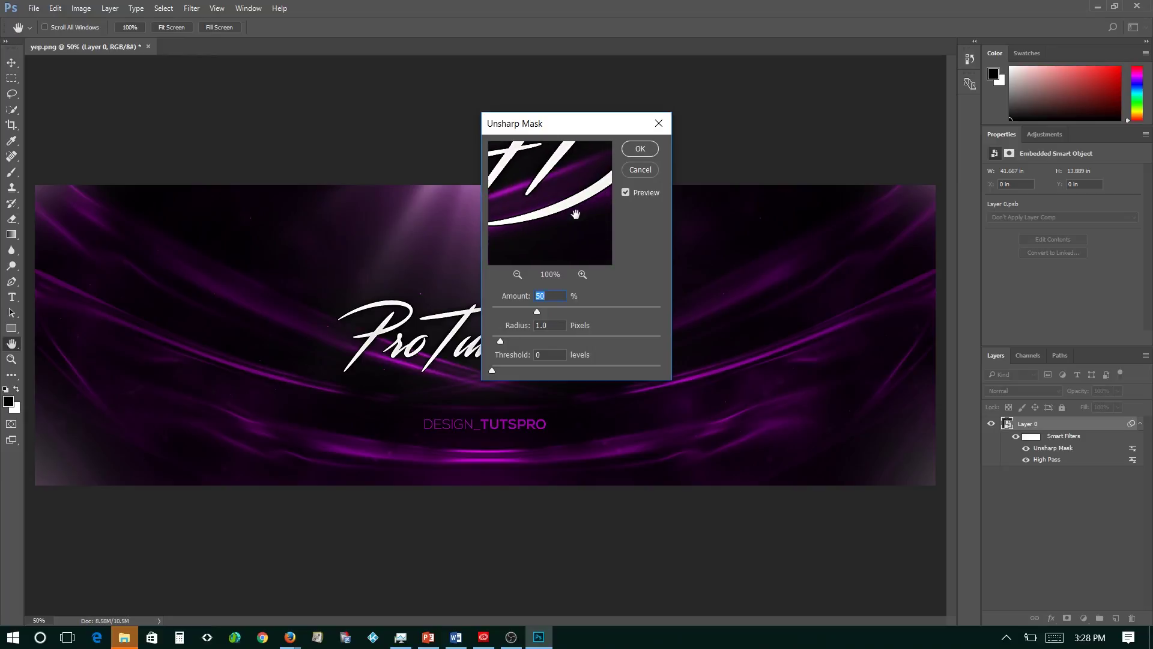
drag(575, 215, 533, 257)
click(517, 274)
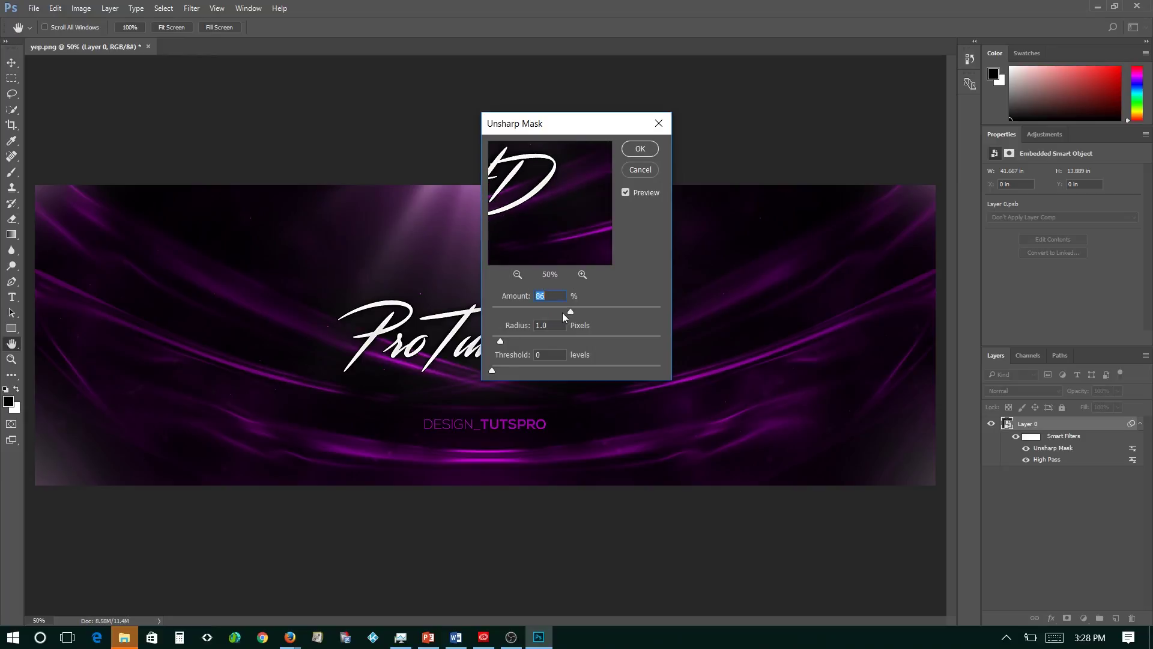
Try Unsharp Mask amount 153% and radii of 39, 54.8 and 8.4 pixels.
drag(568, 312, 608, 311)
drag(501, 340, 578, 336)
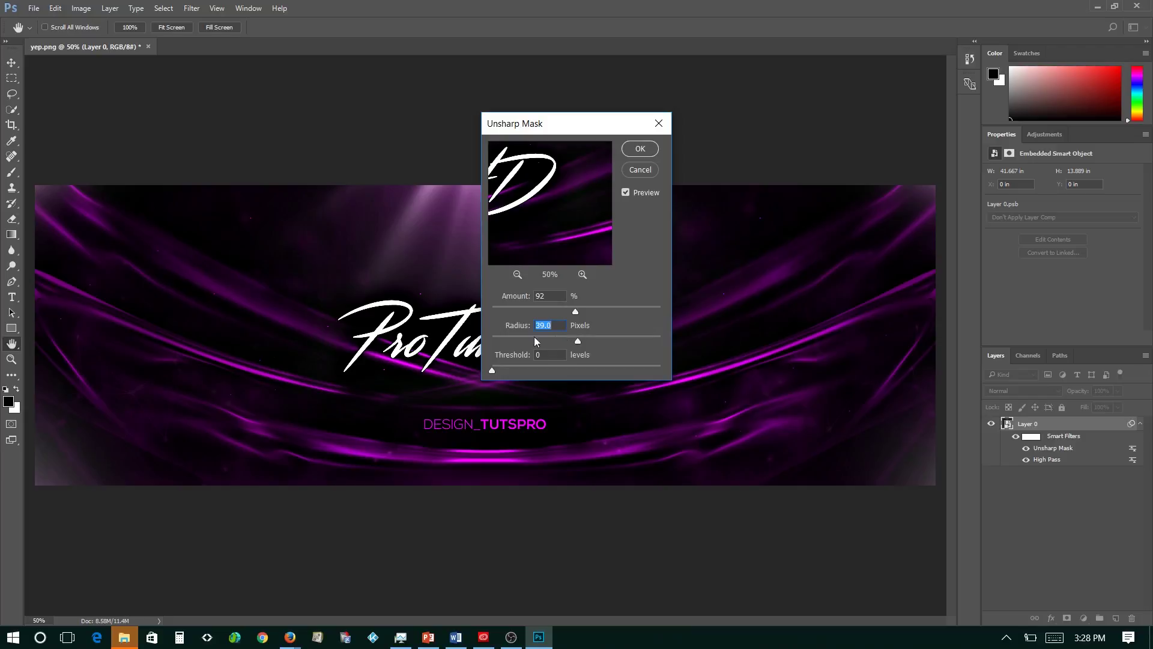
drag(631, 340, 530, 342)
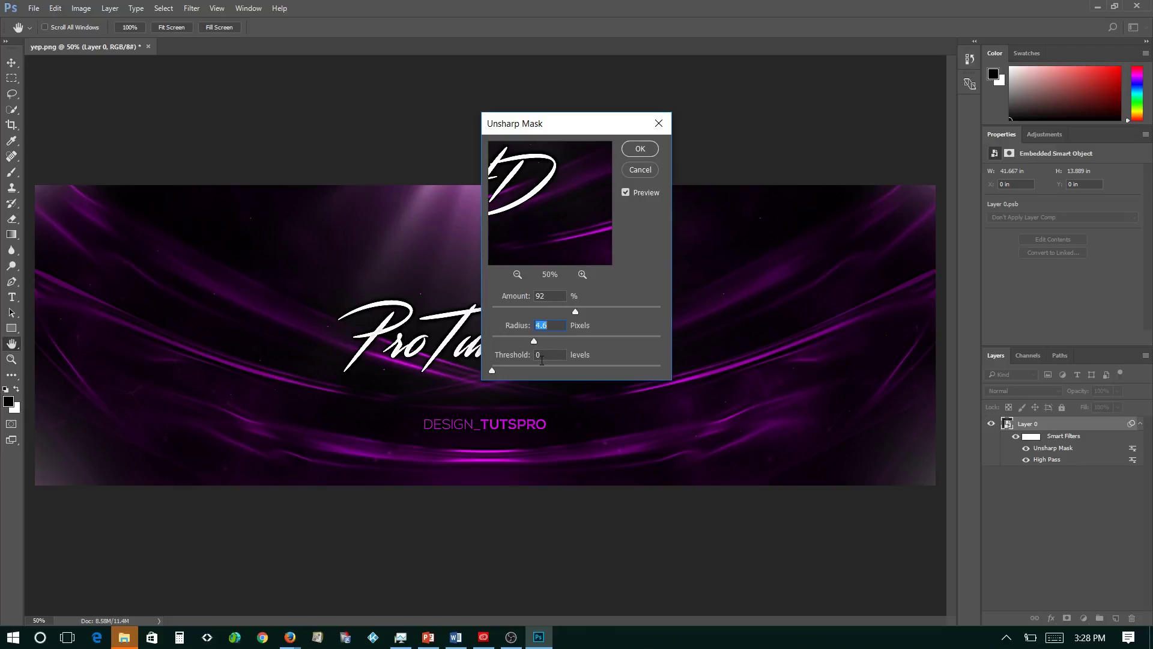
drag(534, 341, 552, 341)
drag(598, 123, 1066, 113)
Apply Unsharp Mask at Amount 35%, Radius 6.4 pixels, Threshold 0.
click(1068, 300)
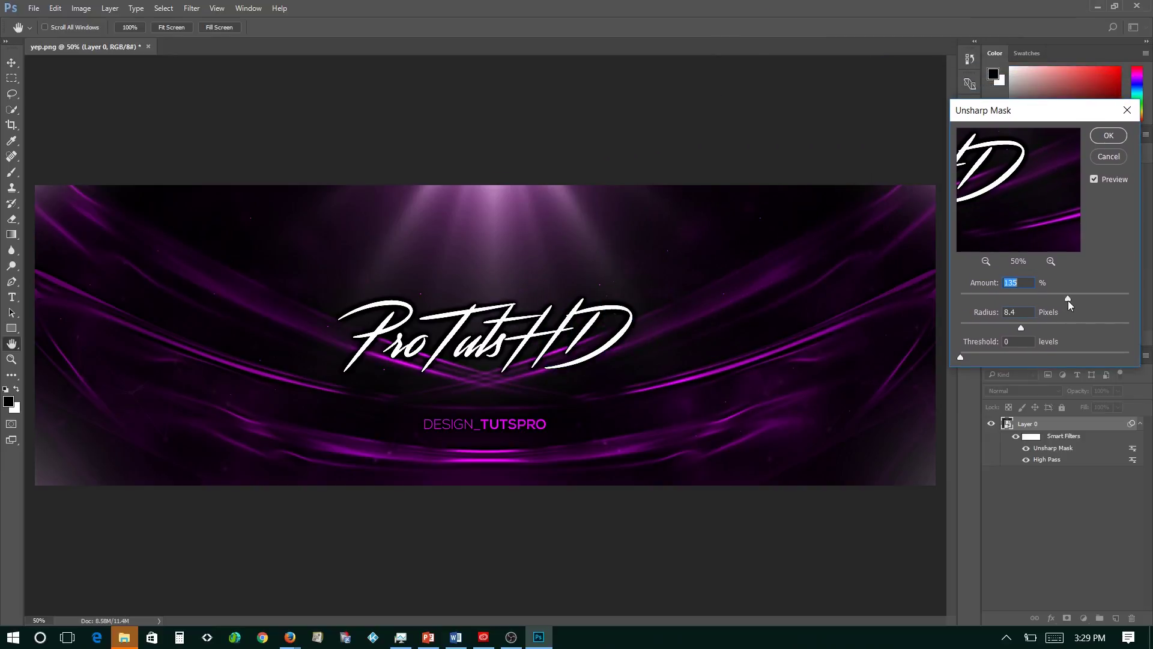
click(1062, 298)
drag(1002, 326, 1068, 327)
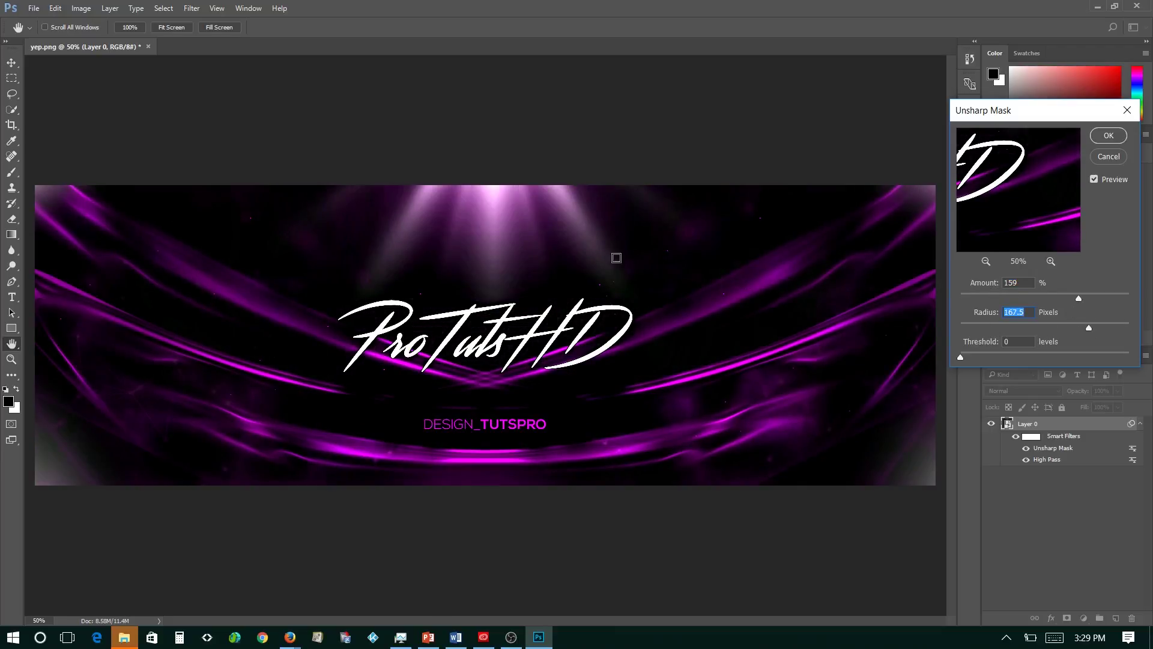
key(ctrl+z)
click(1047, 300)
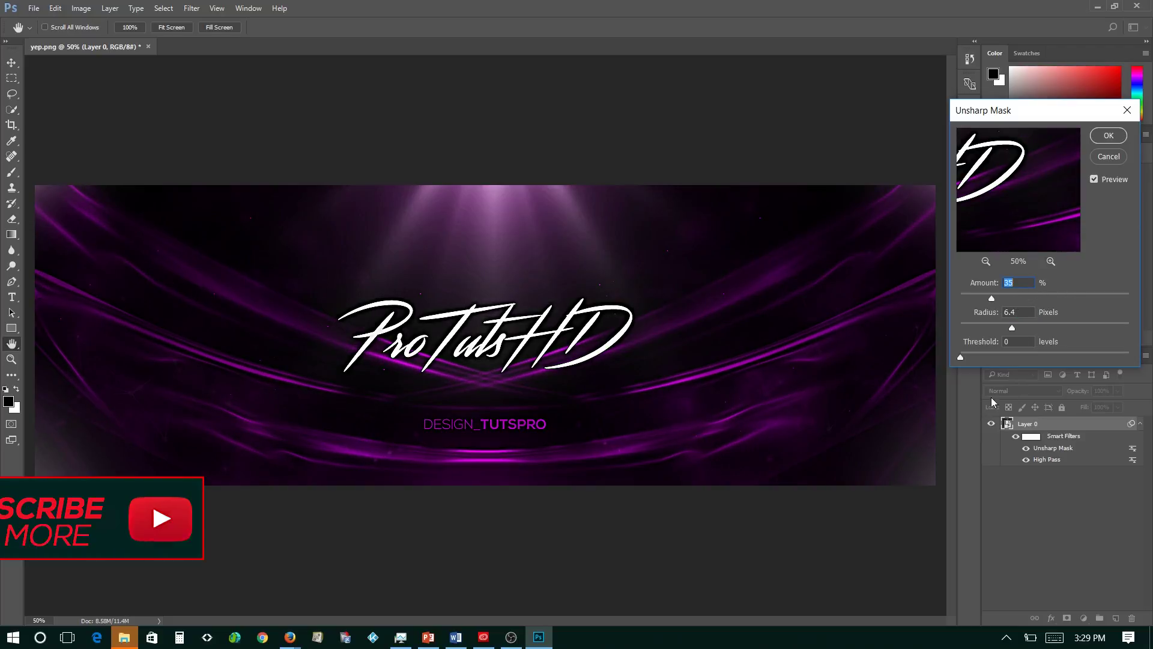
mouse_move(960, 358)
mouse_down()
mouse_move(1056, 355)
mouse_move(944, 358)
mouse_up()
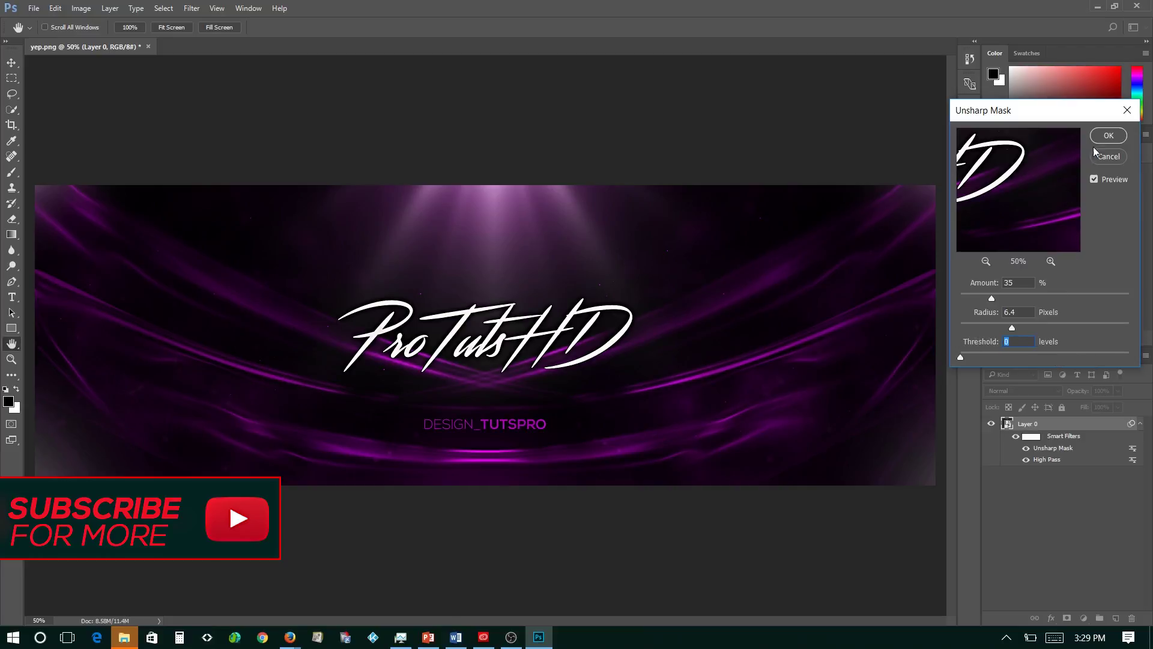
click(1108, 137)
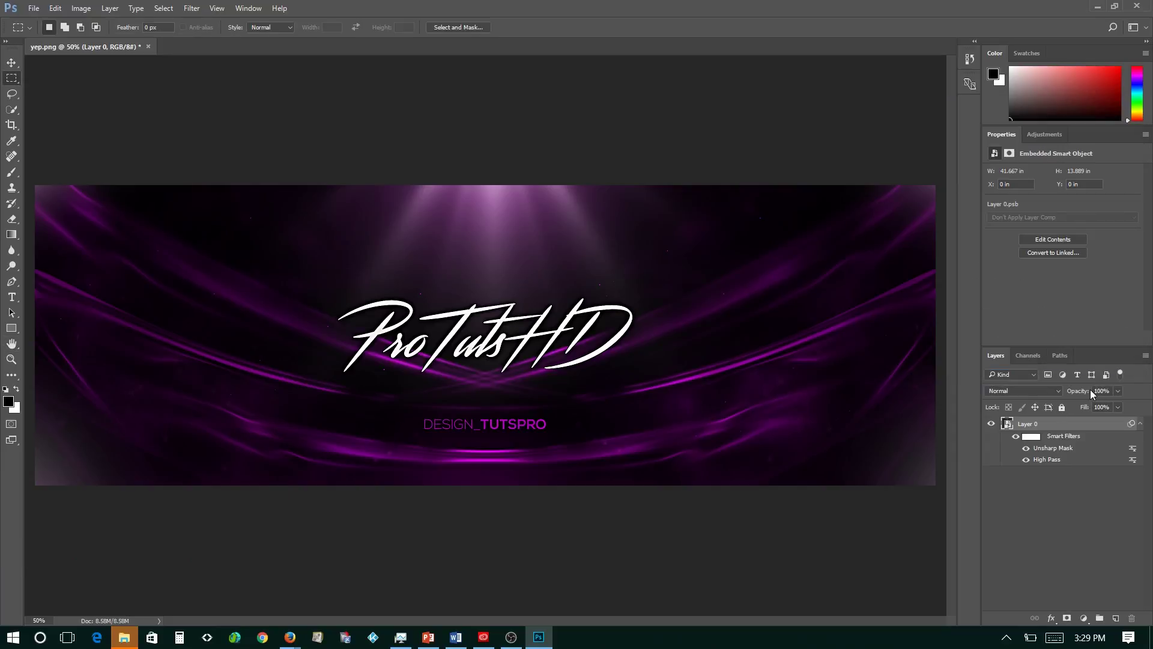
Lower Layer 0's opacity to 80% in the Layers panel.
click(1117, 392)
click(1103, 390)
text(80)
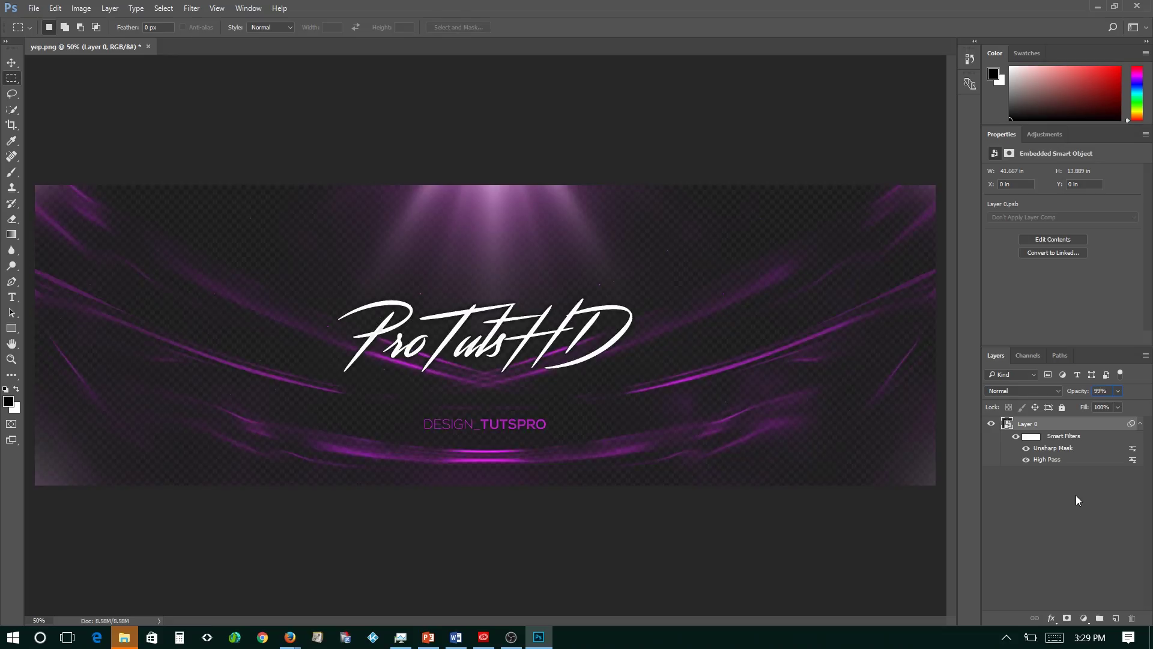
click(1075, 495)
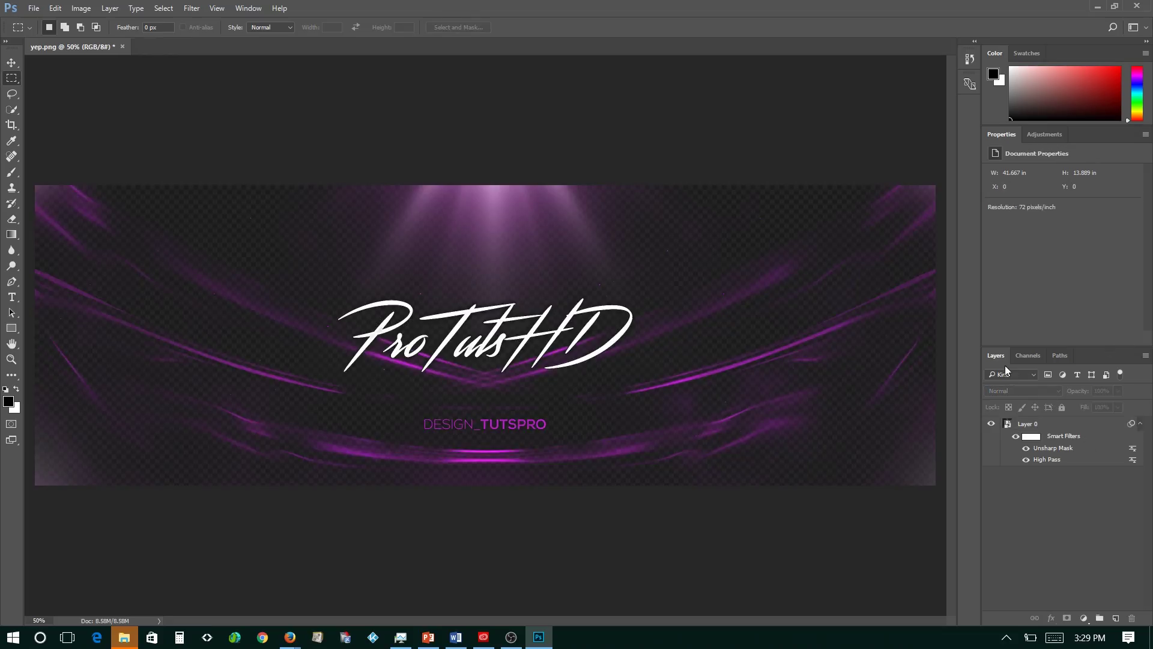
click(36, 8)
Export the banner via Save for Web as PNG-24 with Bicubic Sharper, saved as yep.png.
mouse_move(197, 230)
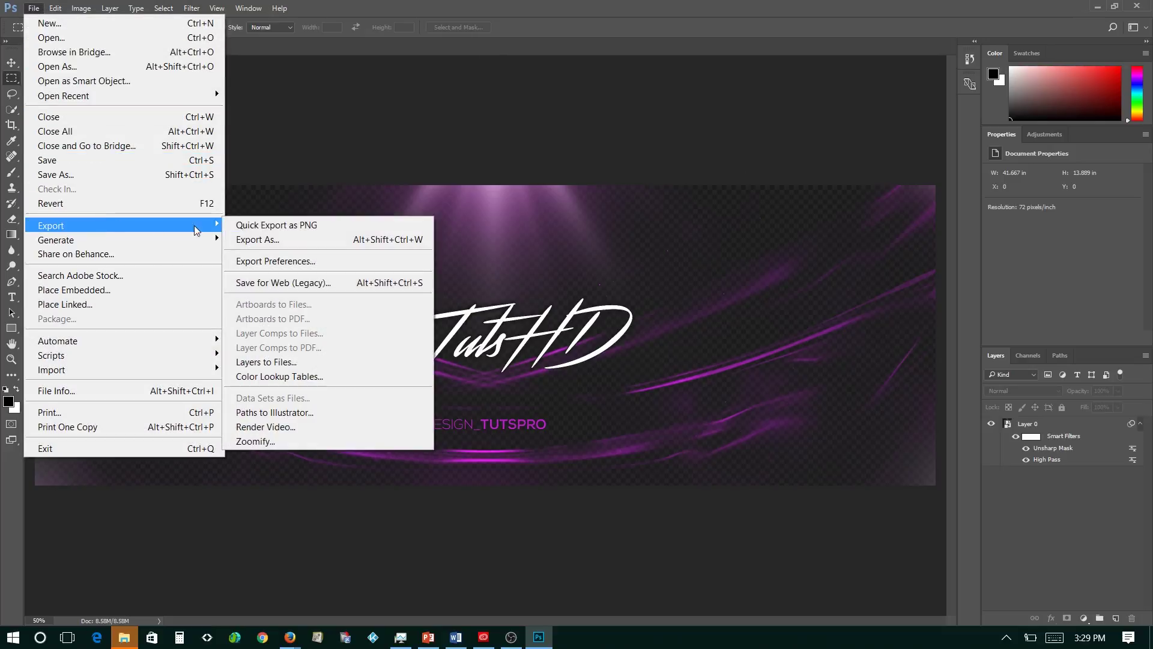
click(290, 282)
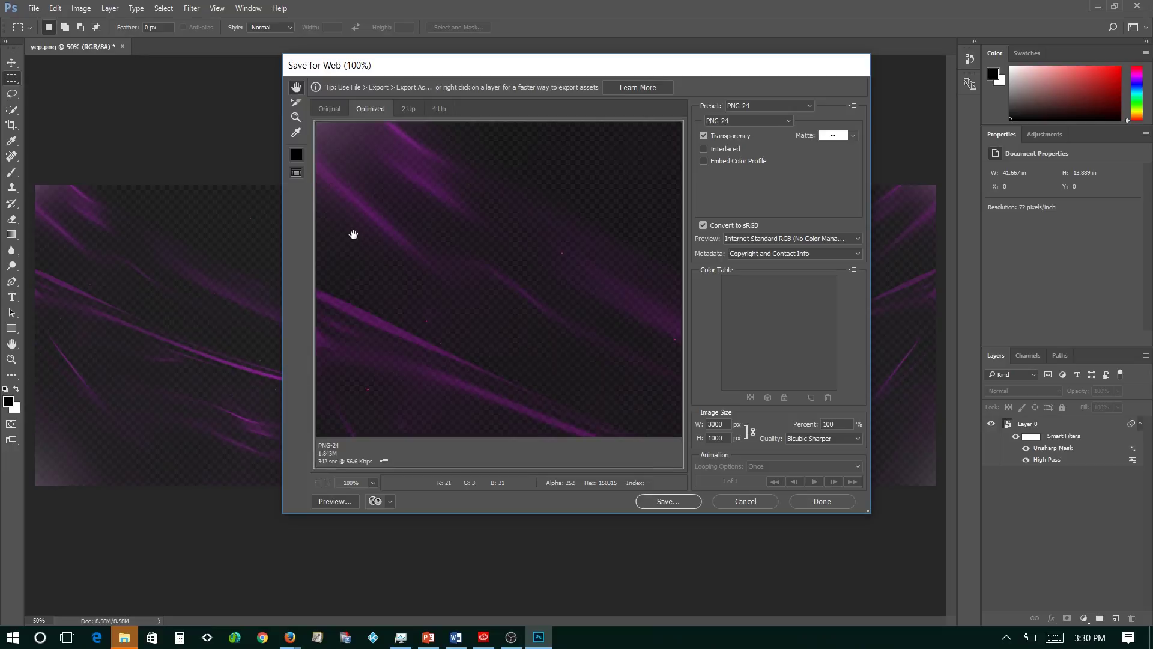
drag(364, 240, 566, 281)
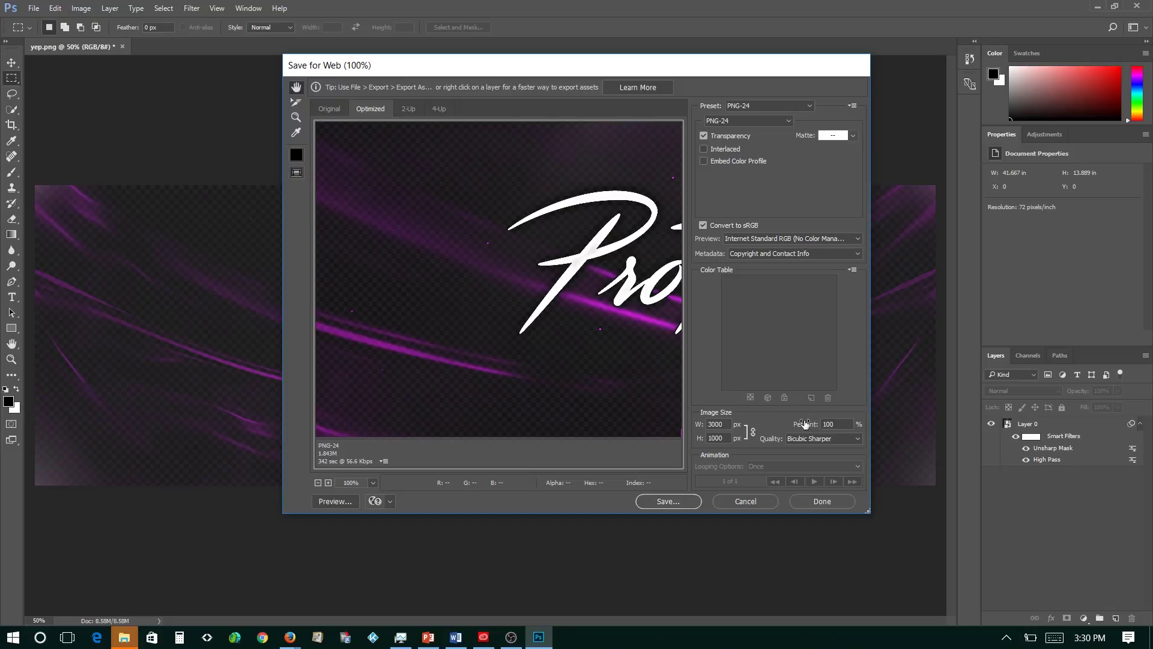
click(817, 440)
click(816, 442)
click(683, 503)
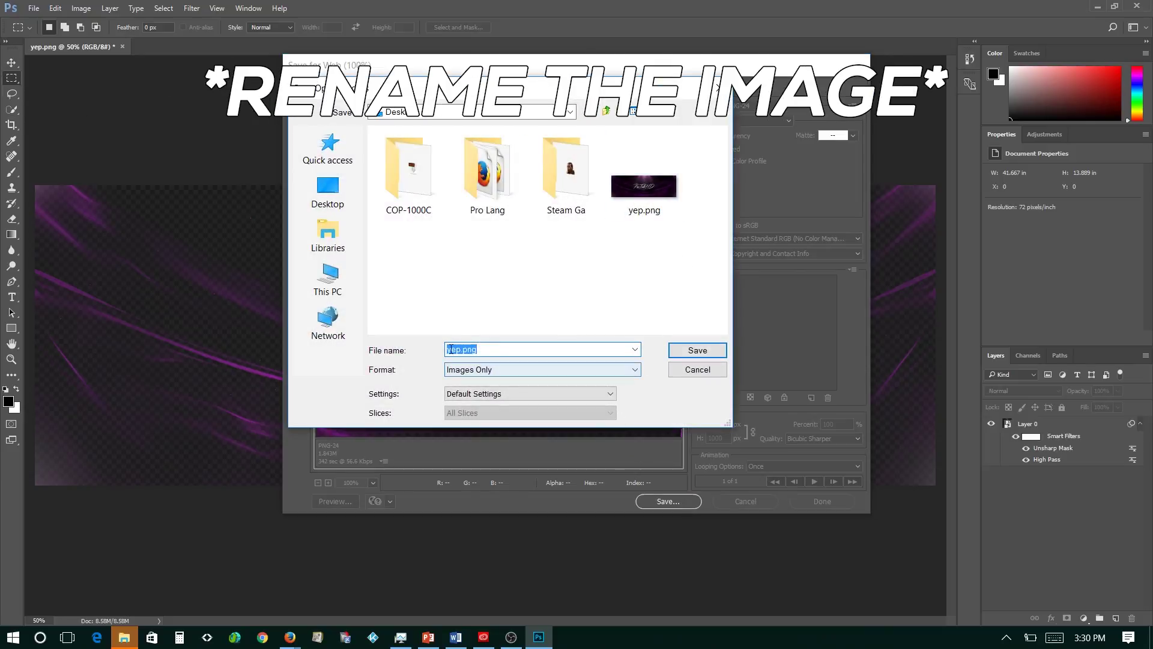
click(683, 351)
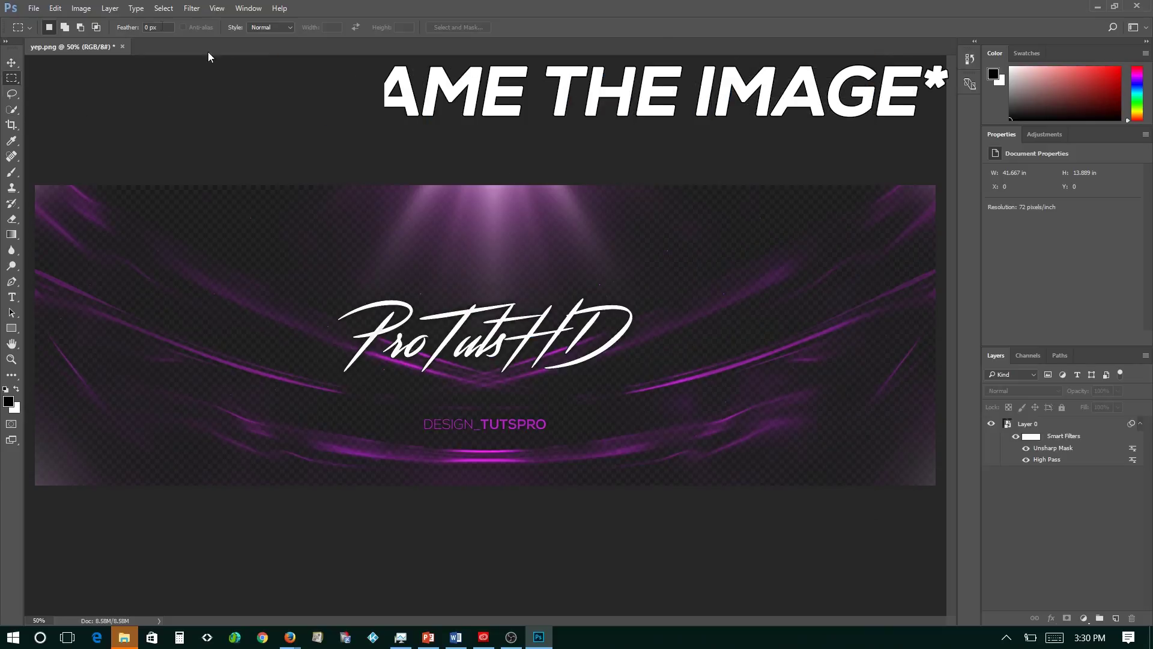
Quit Photoshop without saving changes to yep.png.
click(122, 46)
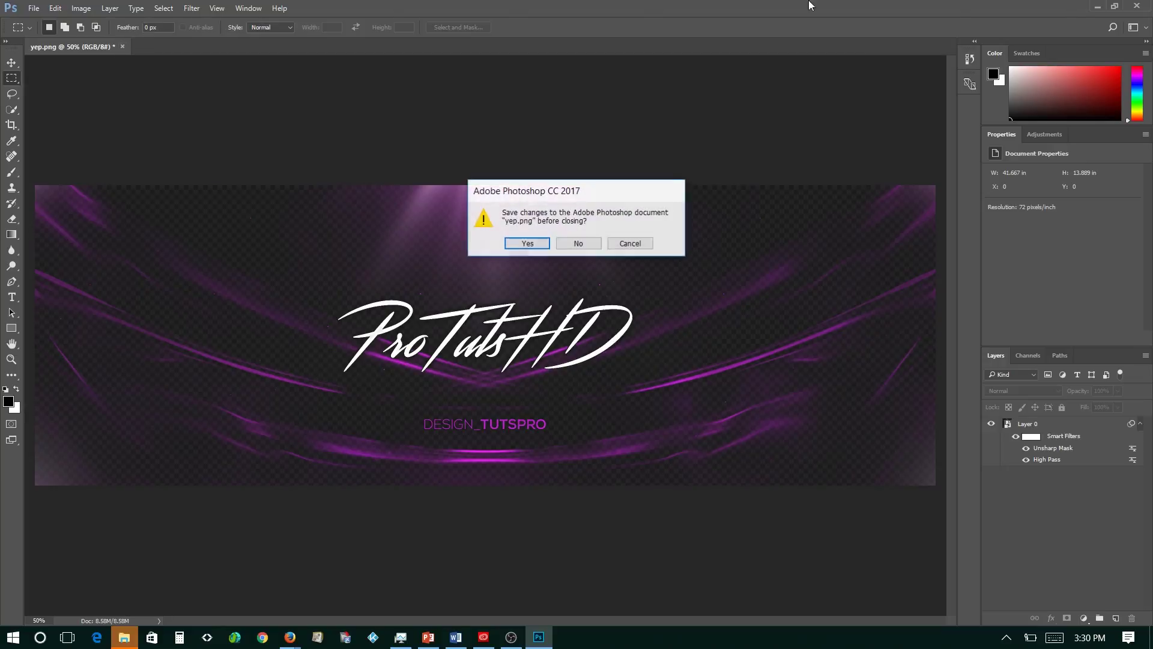
click(639, 249)
click(1137, 5)
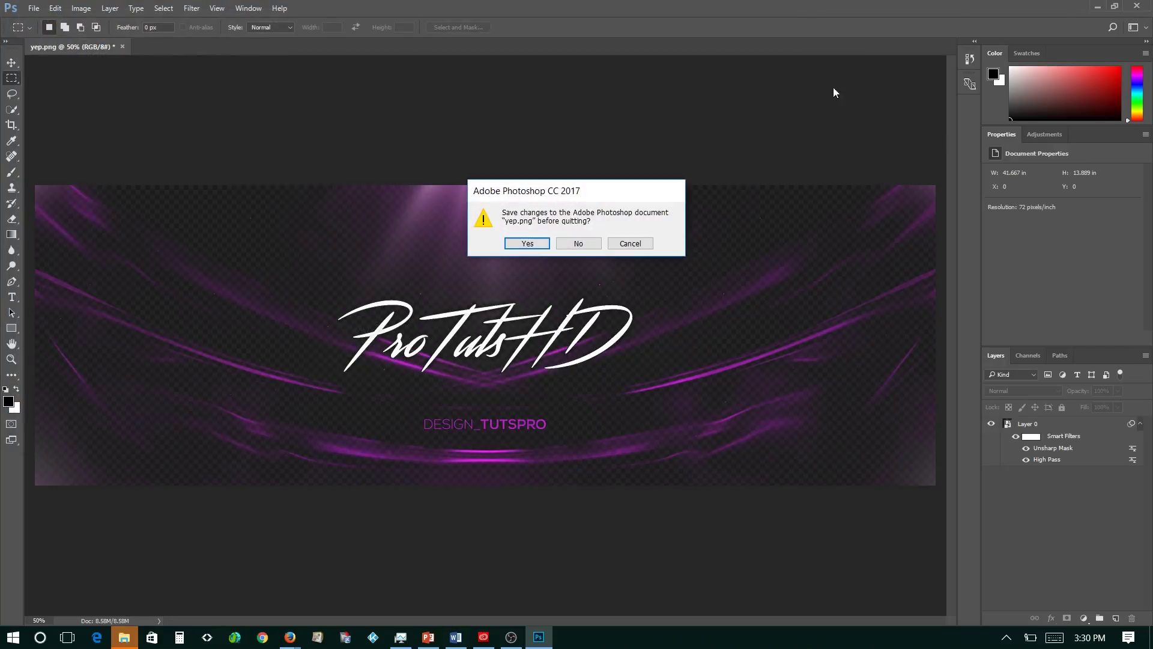
click(630, 247)
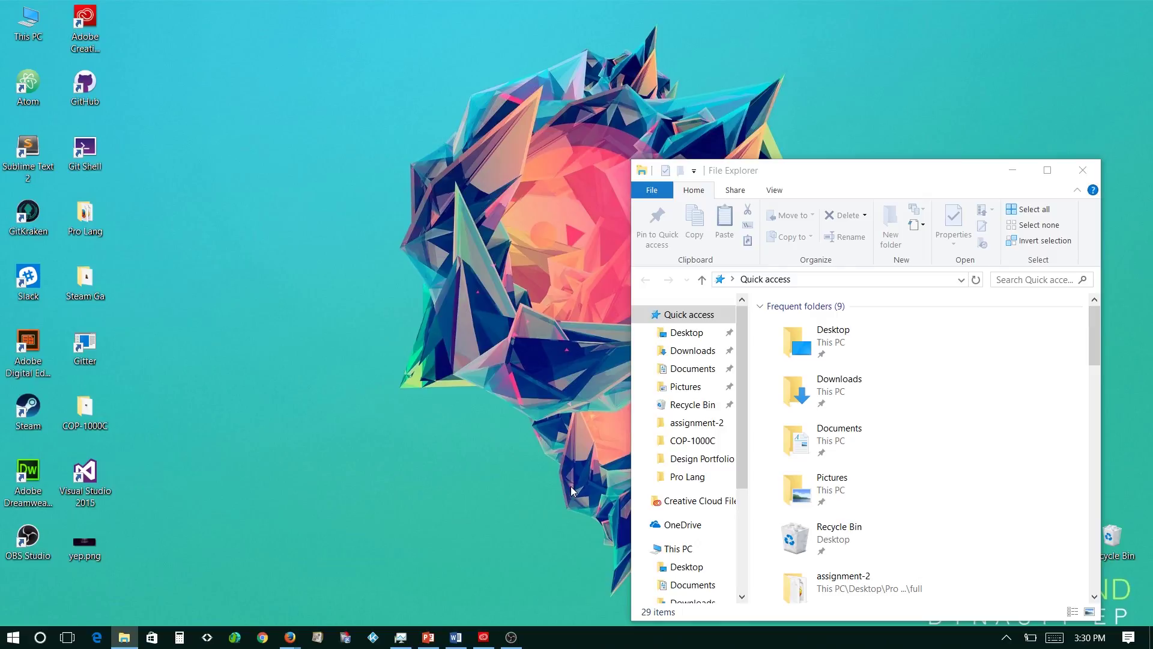
Open yep.png from the desktop in Windows Photos to view the sharpened header.
double_click(84, 548)
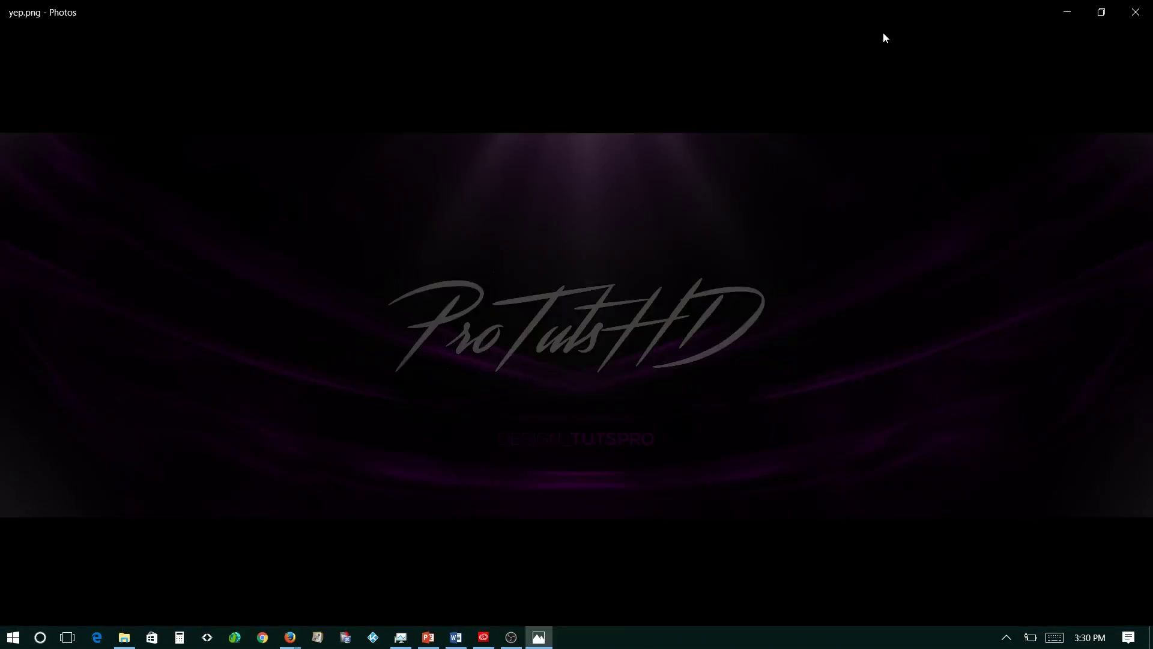